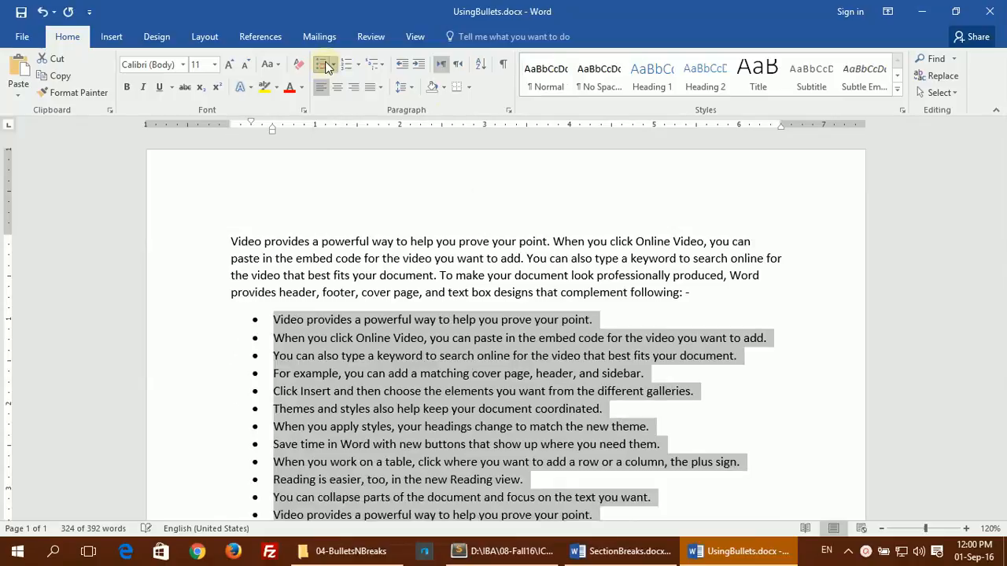
Convert the selected bulleted list into a numbered list in the 1. 2. 3. format.
scroll(336, 336, "down", 1)
scroll(337, 337, "down", 3)
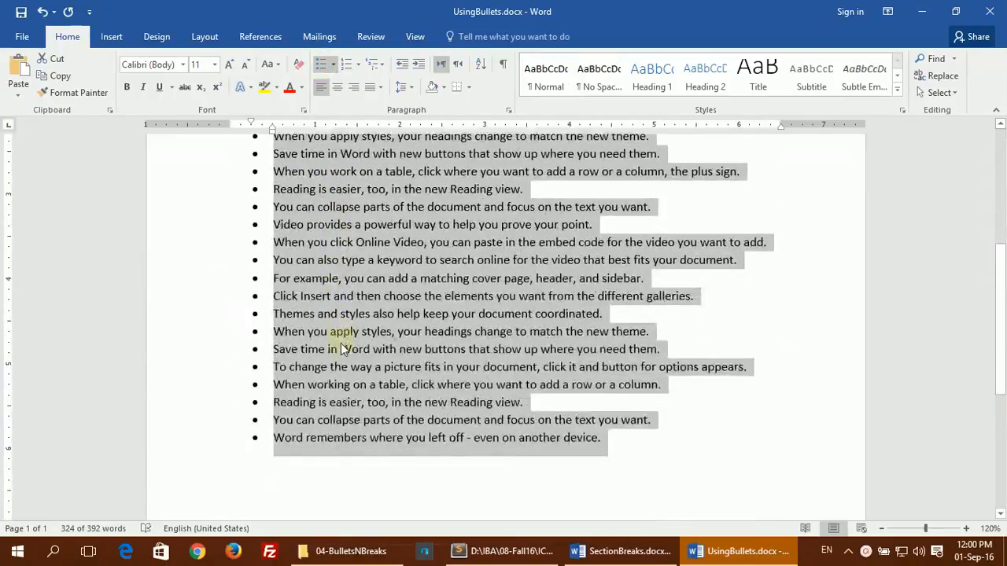
scroll(341, 343, "up", 4)
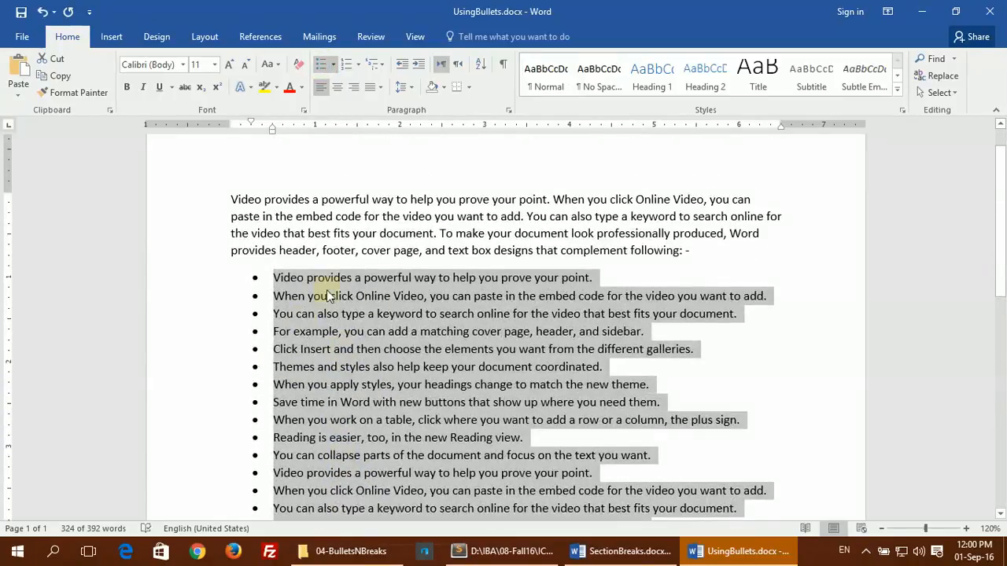
left_click(346, 64)
scroll(252, 338, "down", 4)
scroll(250, 340, "up", 2)
scroll(252, 338, "up", 3)
scroll(252, 334, "down", 2)
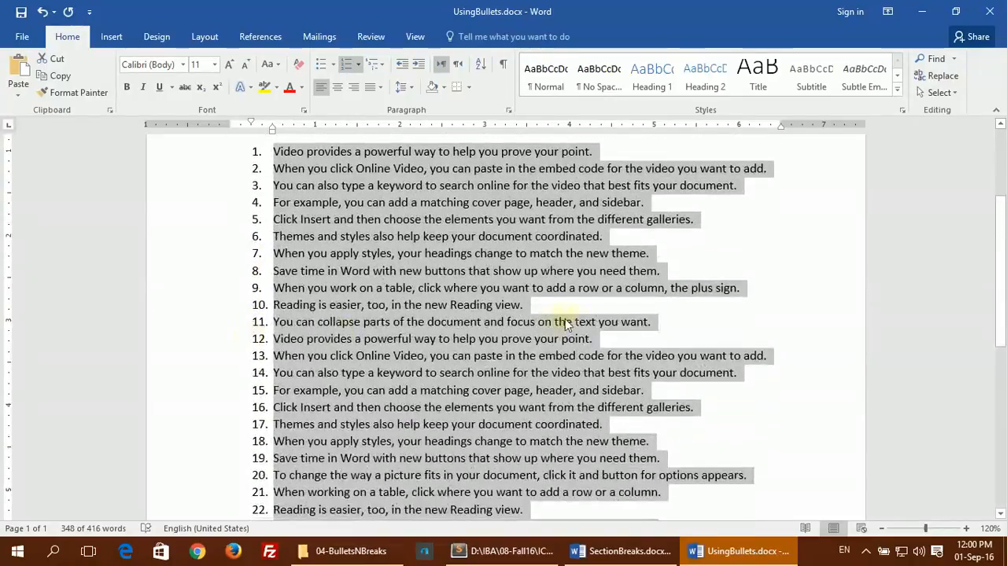
Add the item "This is a new item added by word." directly after item 10 of the numbered list.
left_click(554, 304)
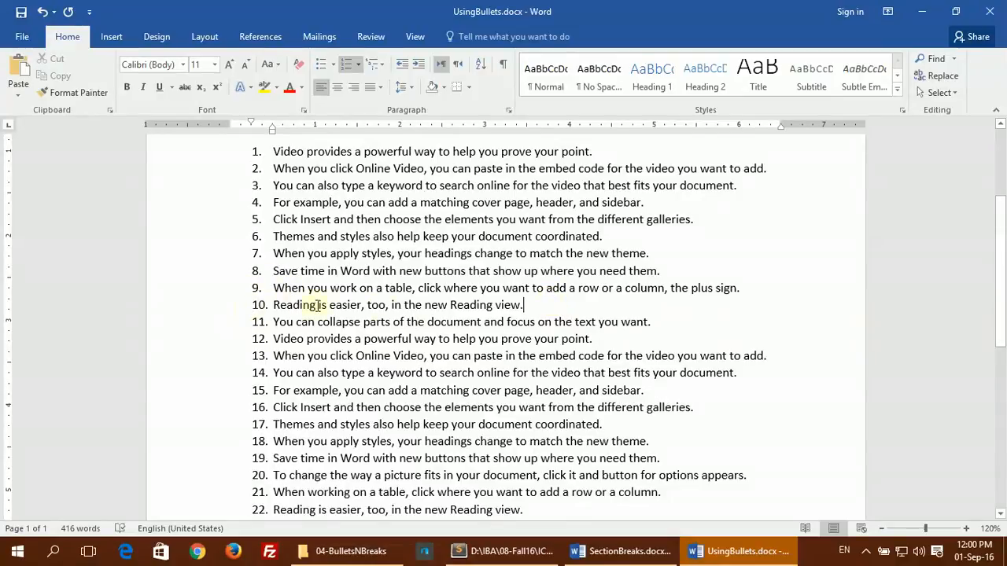
left_click(535, 307)
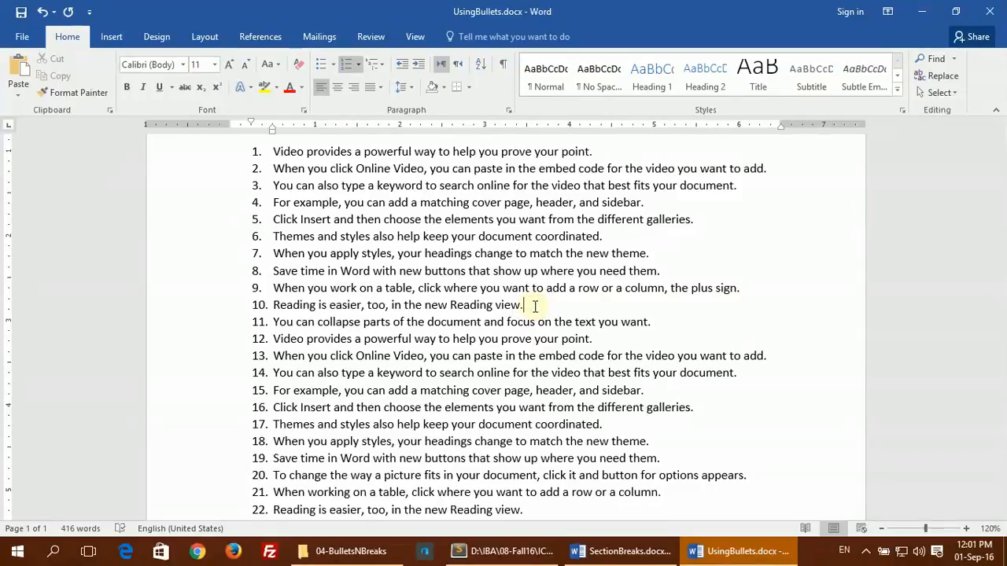
key("Return")
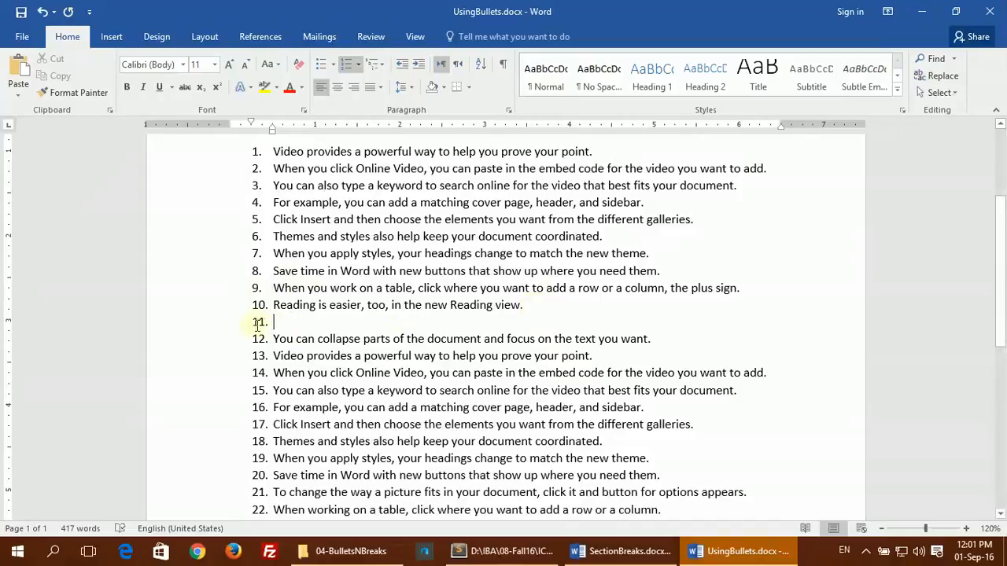
type("This is a new item added by word.")
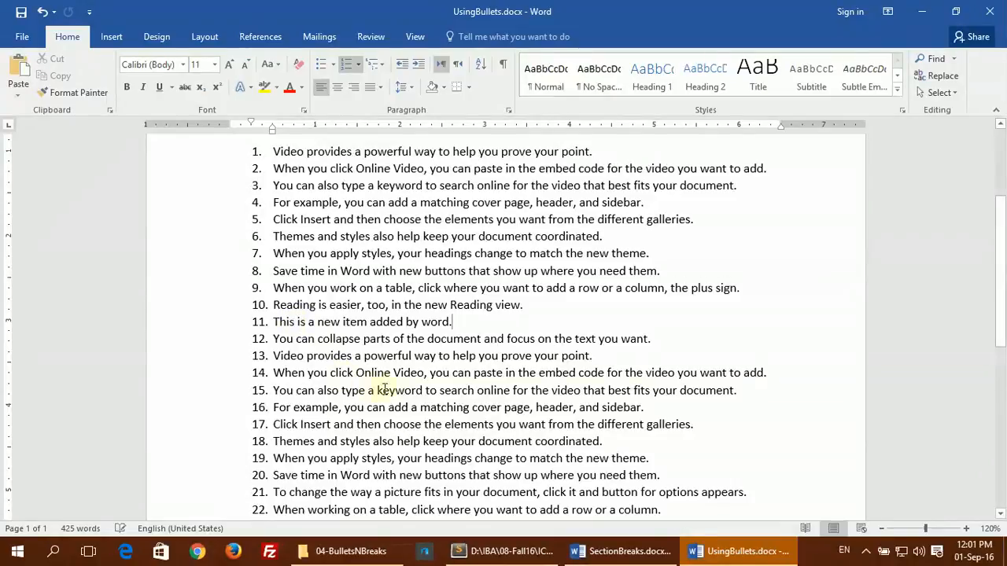
Insert the item "This is another new item." after item 18, "Themes and styles also help keep your document coordinated.".
scroll(373, 391, "down", 1)
scroll(340, 354, "down", 1)
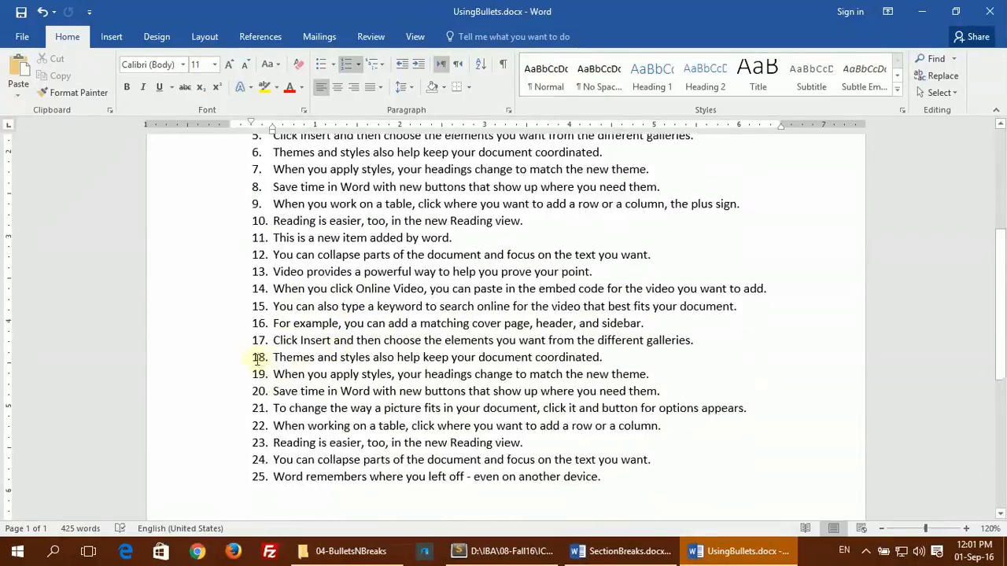
left_click(605, 359)
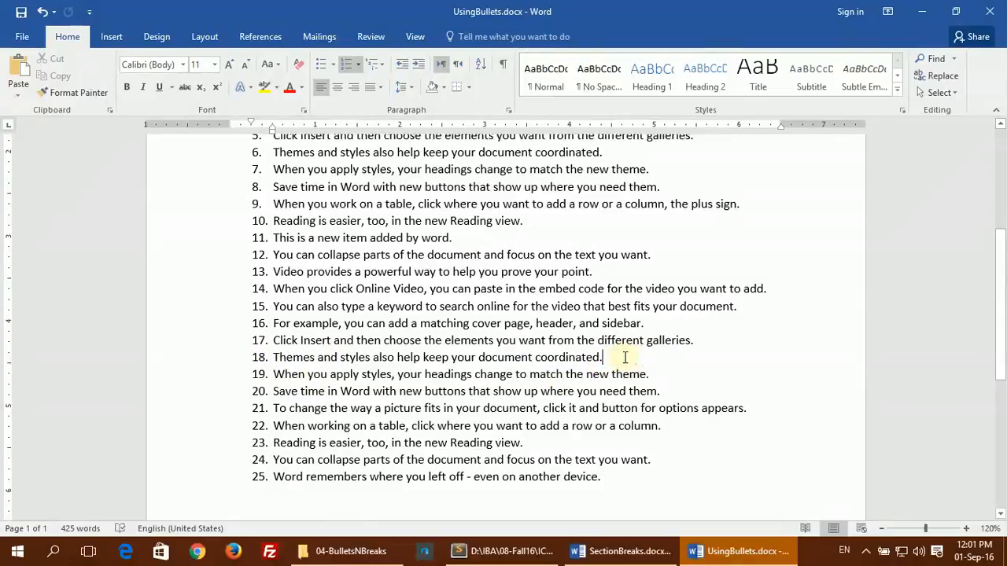
key("Return")
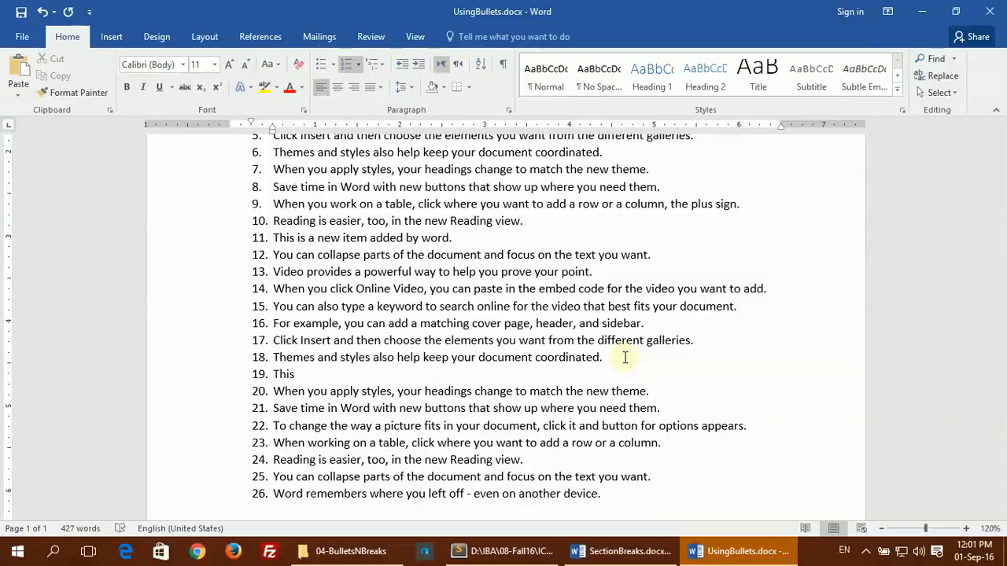
type("is another new item.")
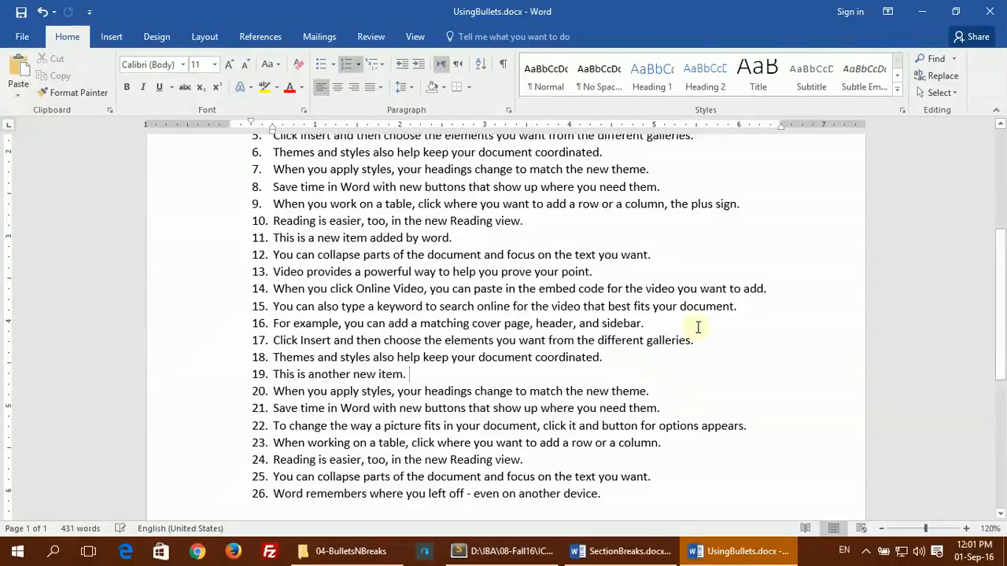
Select the entire numbered list and preview the available bullet symbols and number formats without applying any.
scroll(315, 275, "up", 5)
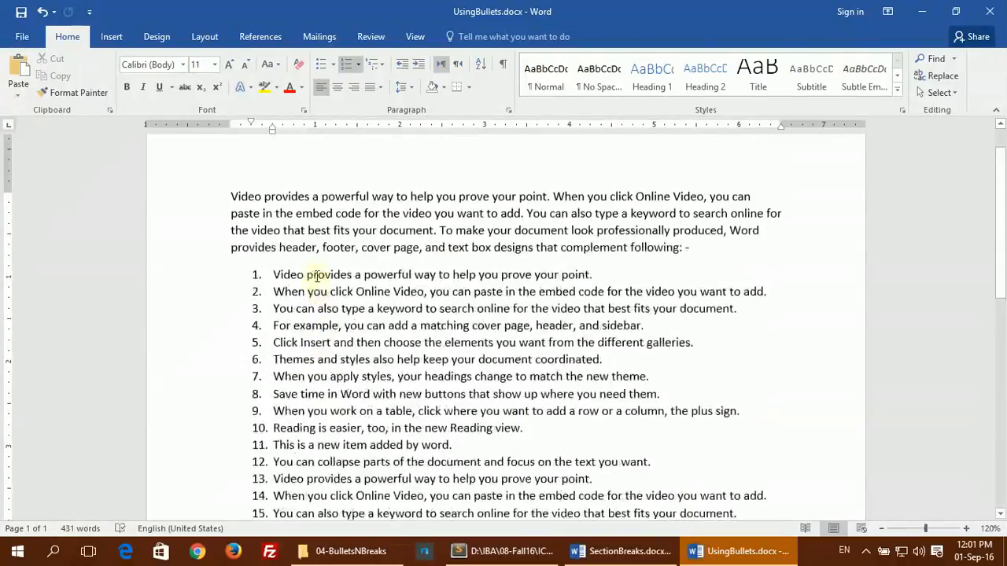
left_click_drag(277, 278, 636, 178)
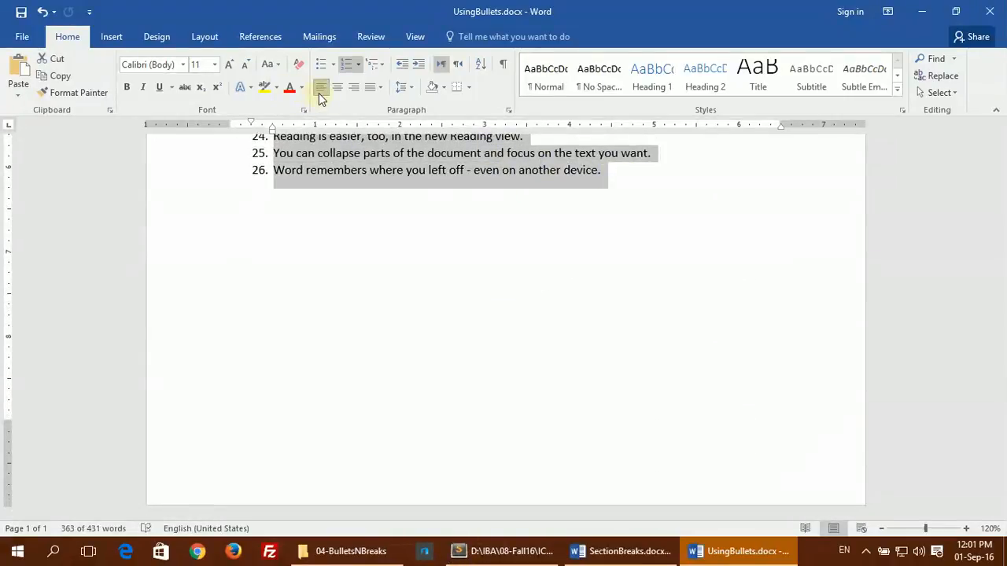
scroll(356, 197, "up", 10)
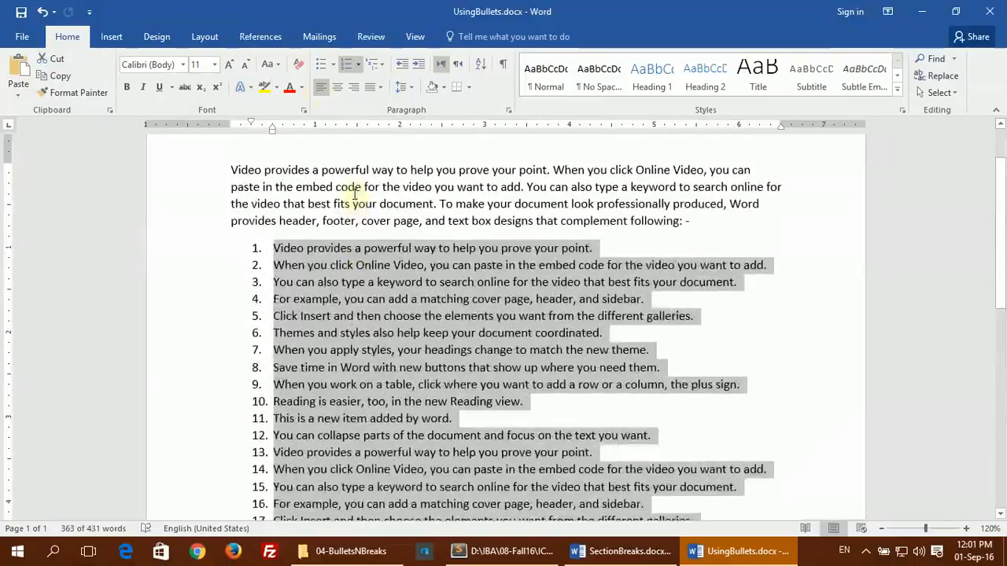
left_click(333, 68)
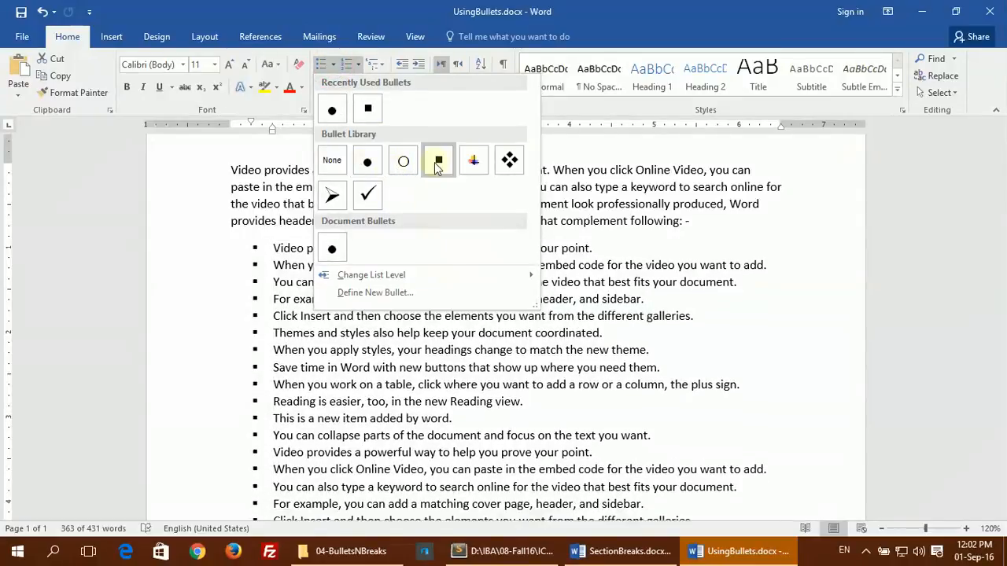
left_click(347, 64)
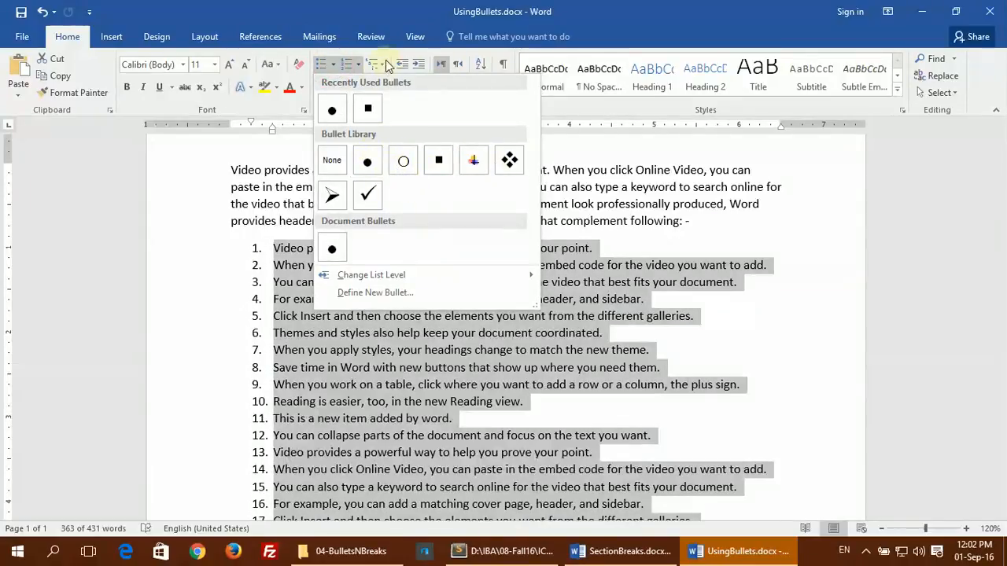
left_click(358, 66)
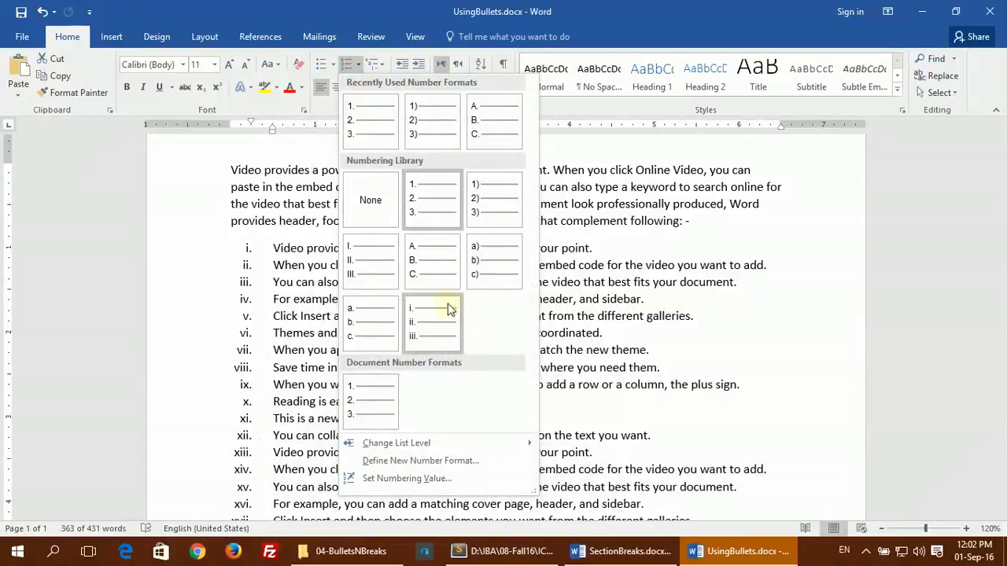
left_click(288, 222)
Switch to the outline in Sublime Text, highlight the topic "Multilevel list", and return to the Word document.
key("alt+Tab")
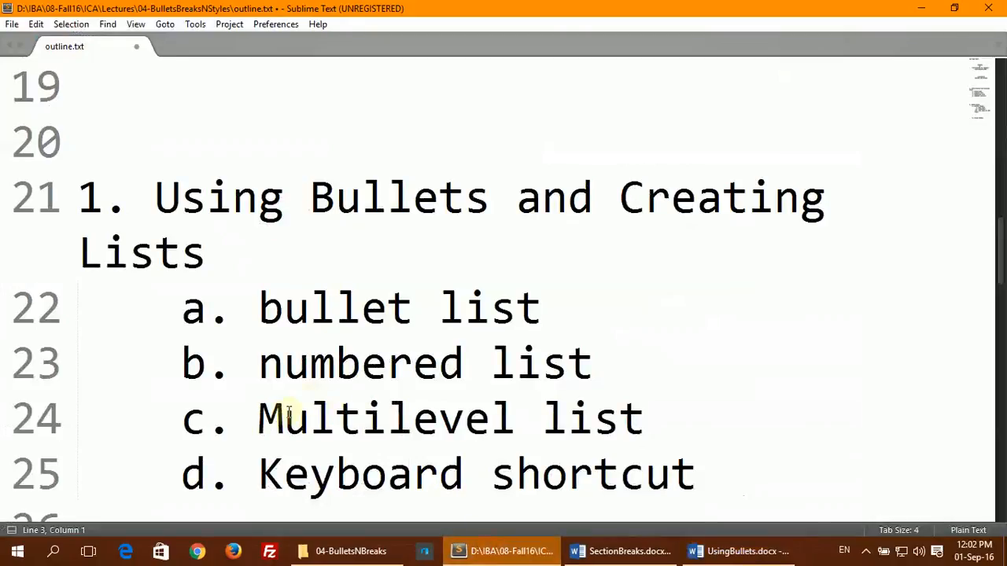
left_click_drag(257, 419, 665, 416)
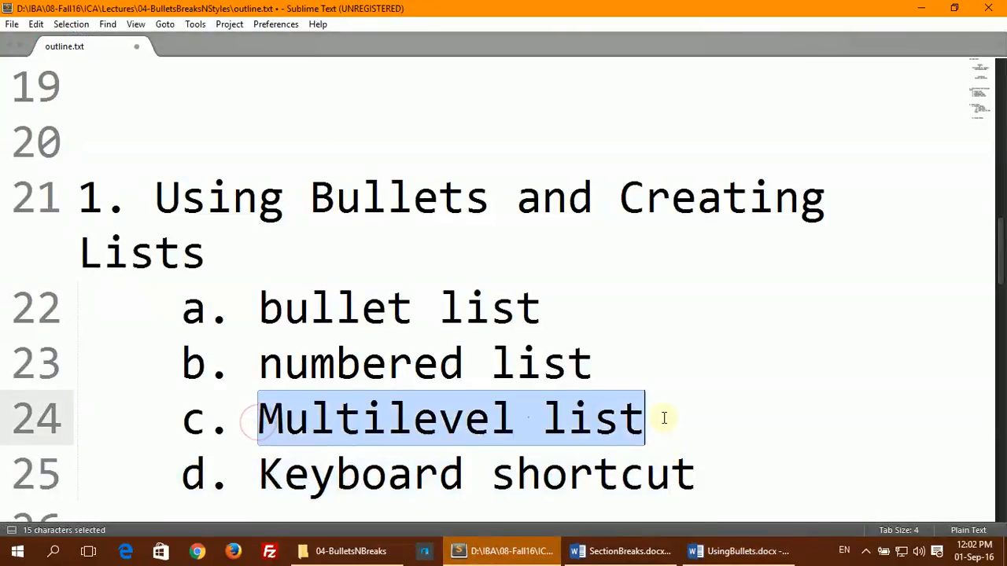
key("alt+Tab")
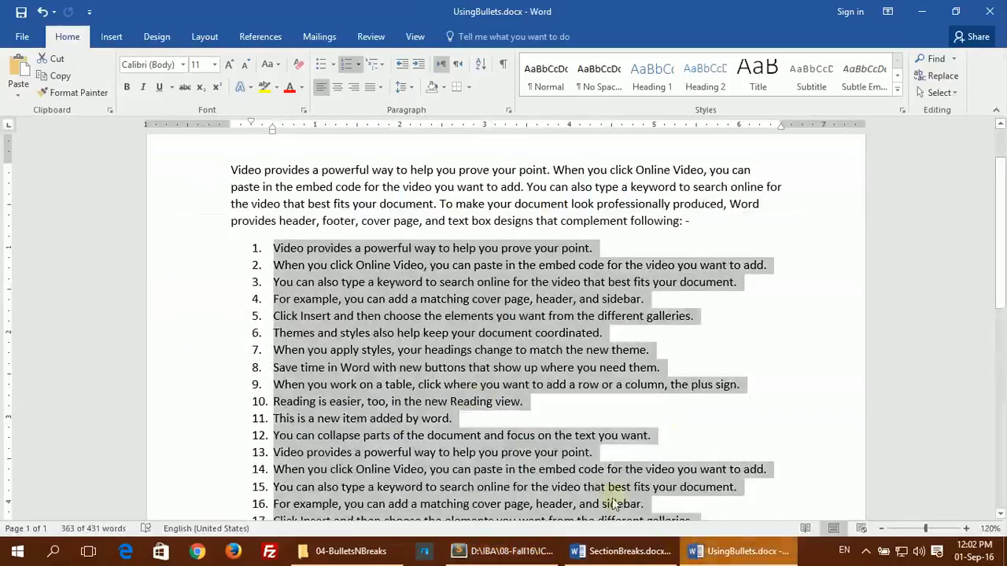
Apply the 1) a) i) multilevel list format to the selected list and review all its items.
scroll(282, 251, "down", 8)
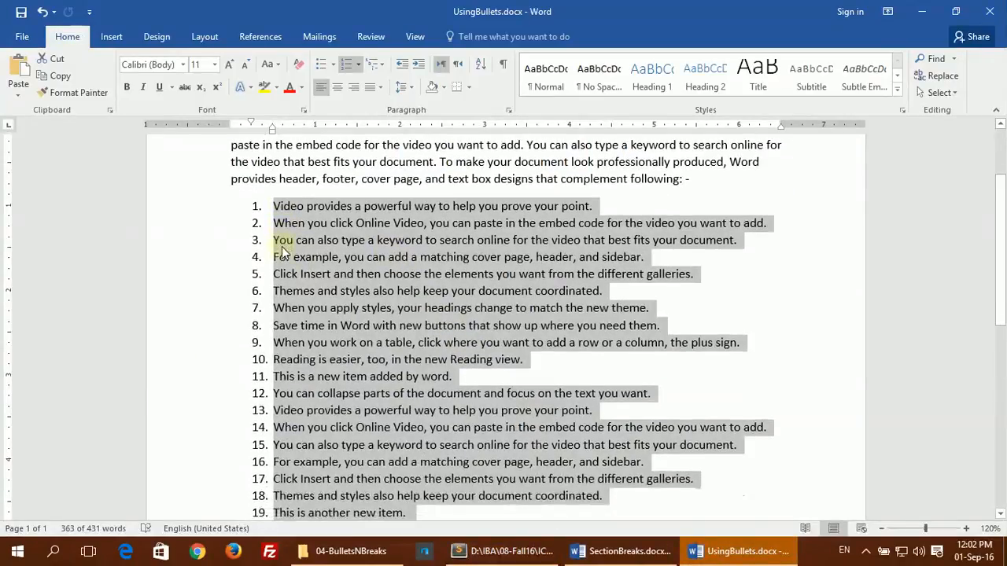
scroll(285, 259, "up", 9)
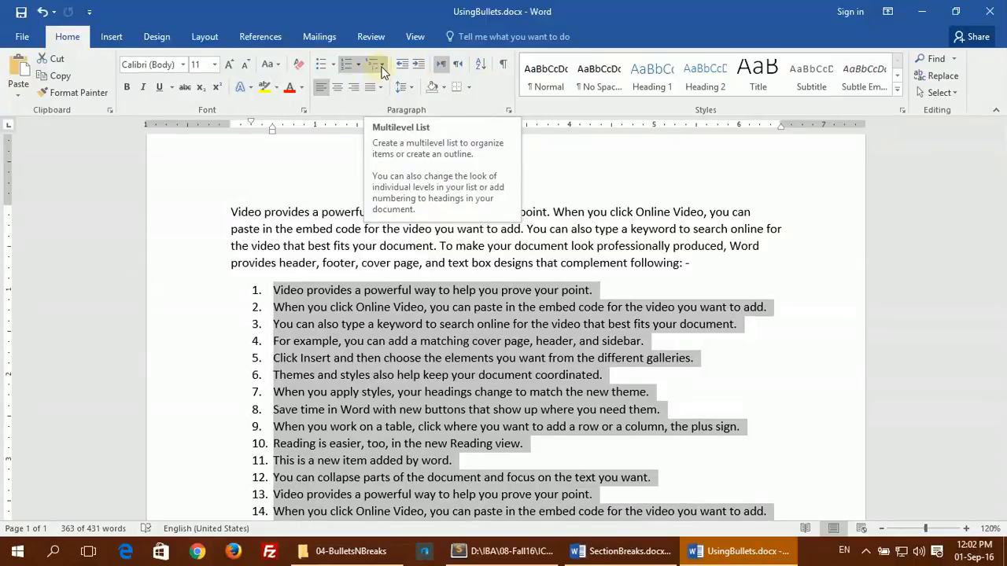
left_click(382, 67)
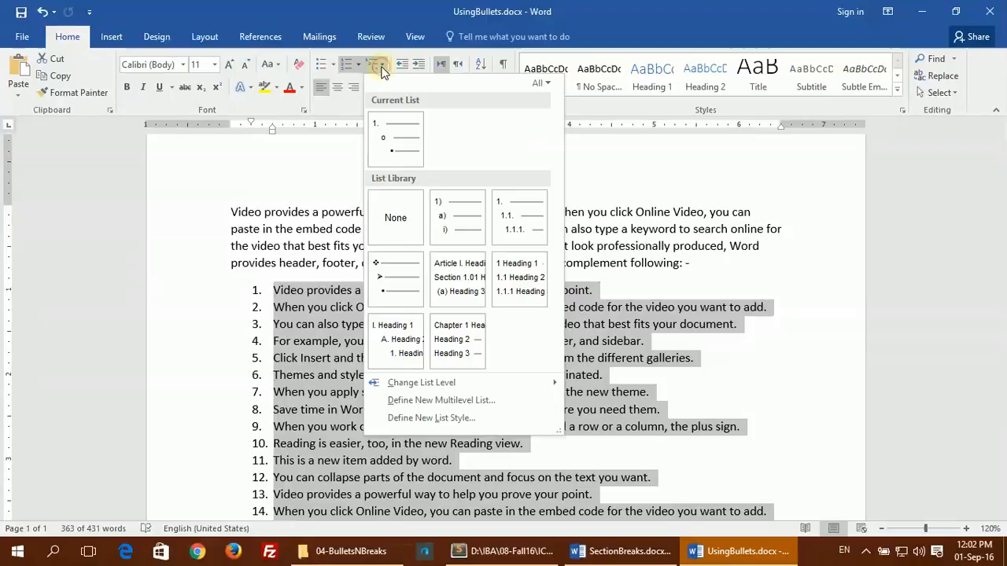
left_click(468, 211)
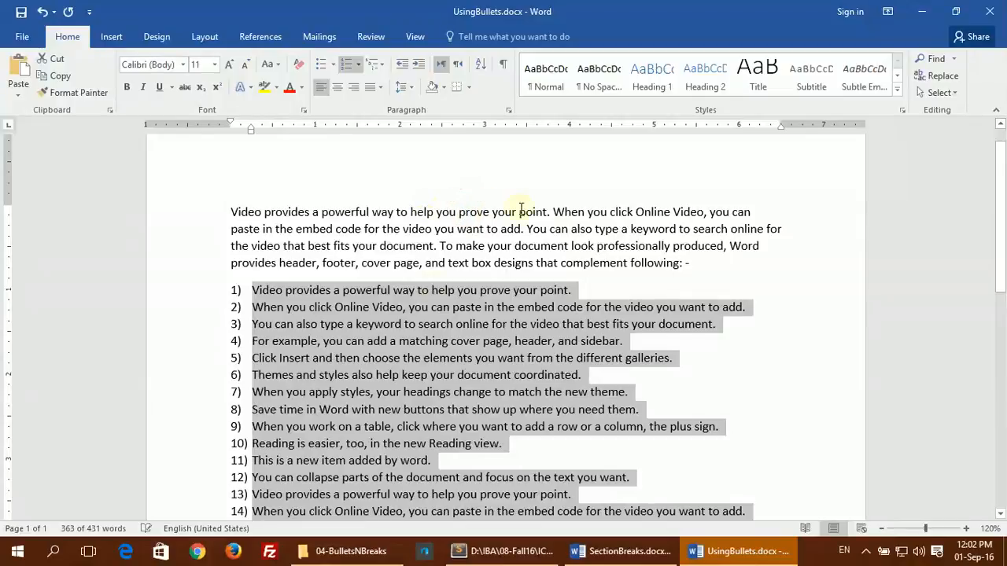
scroll(258, 288, "down", 9)
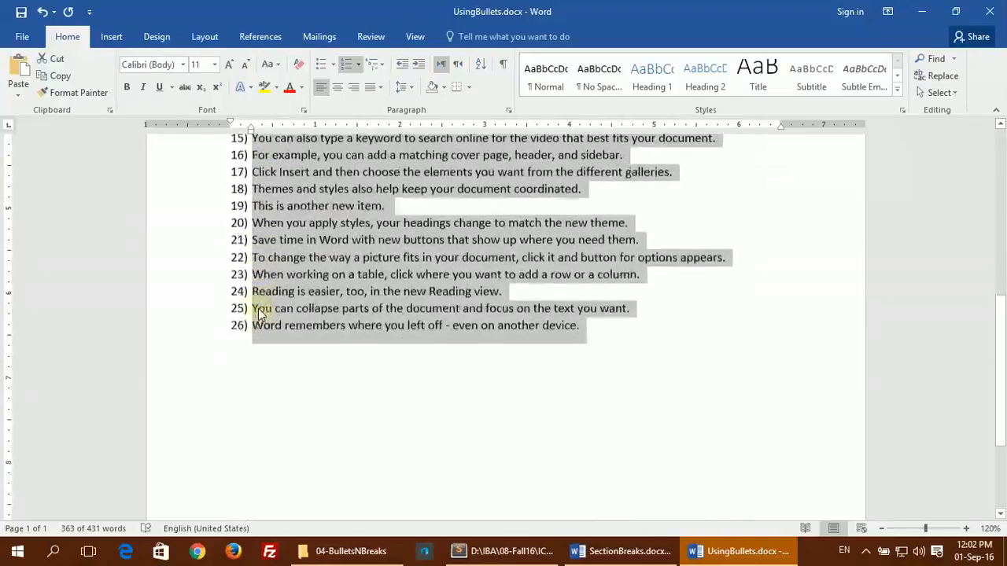
scroll(258, 308, "up", 9)
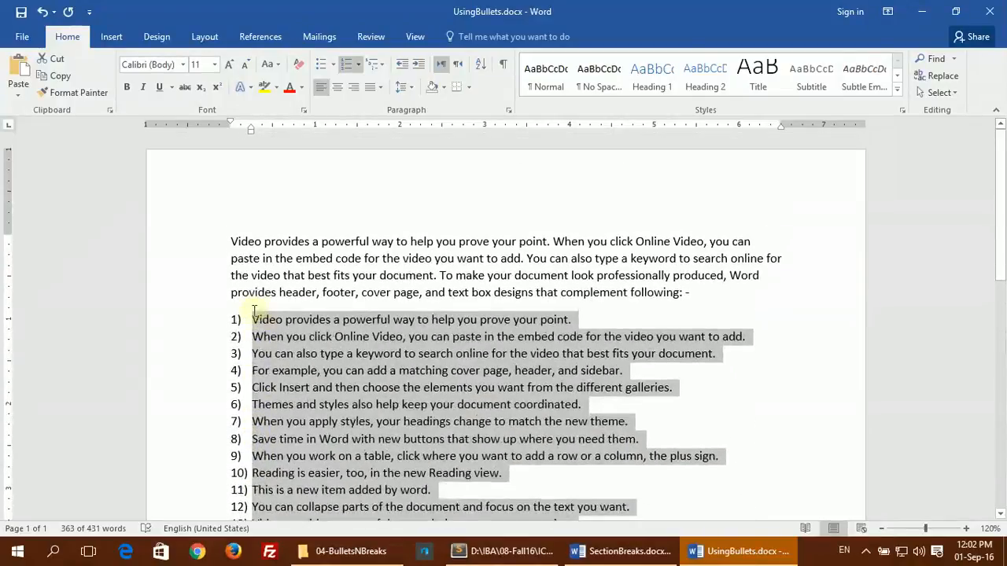
Demote list items 2 through 7 by one level to make them sub-items of the first item.
left_click(248, 338)
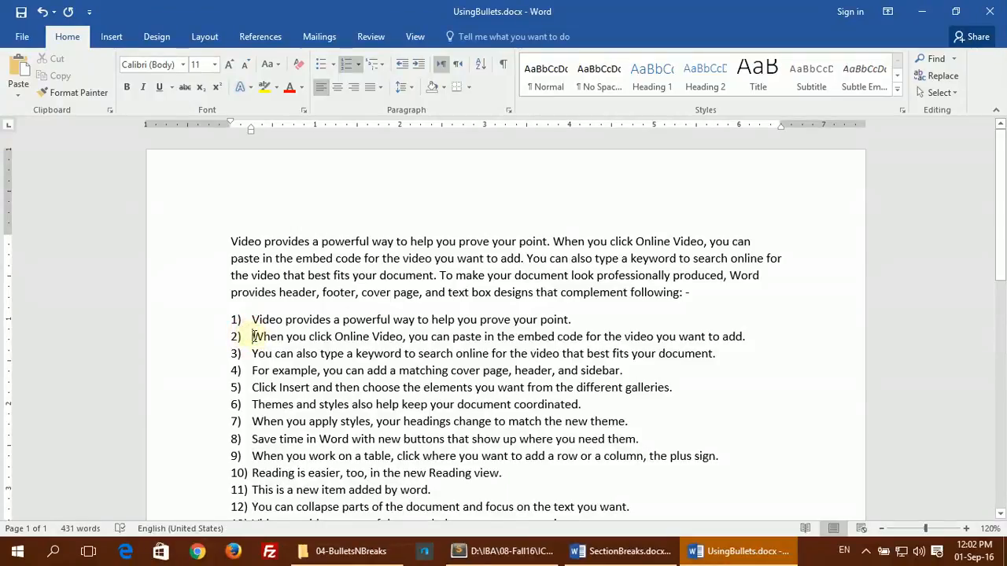
left_click_drag(254, 336, 635, 426)
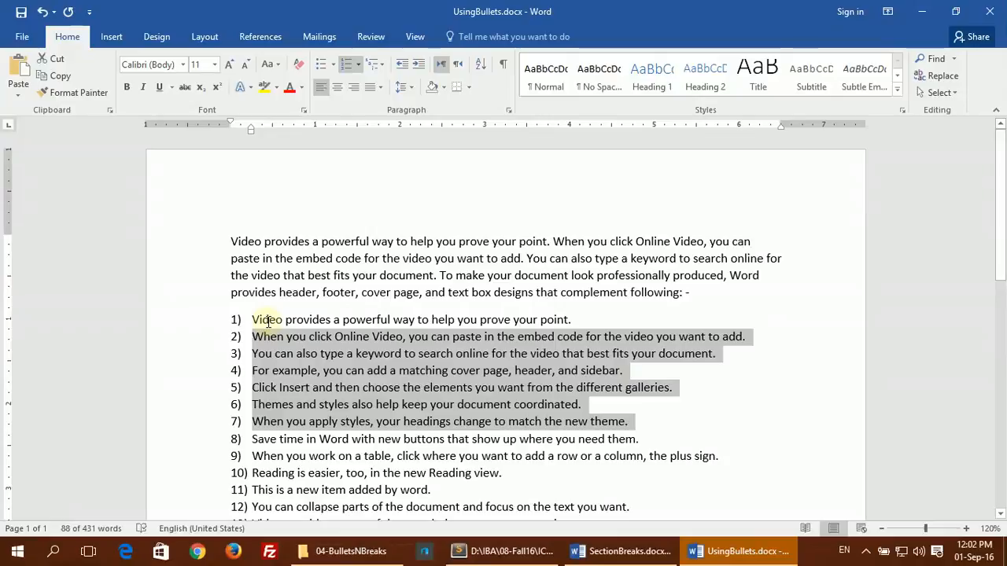
left_click(419, 72)
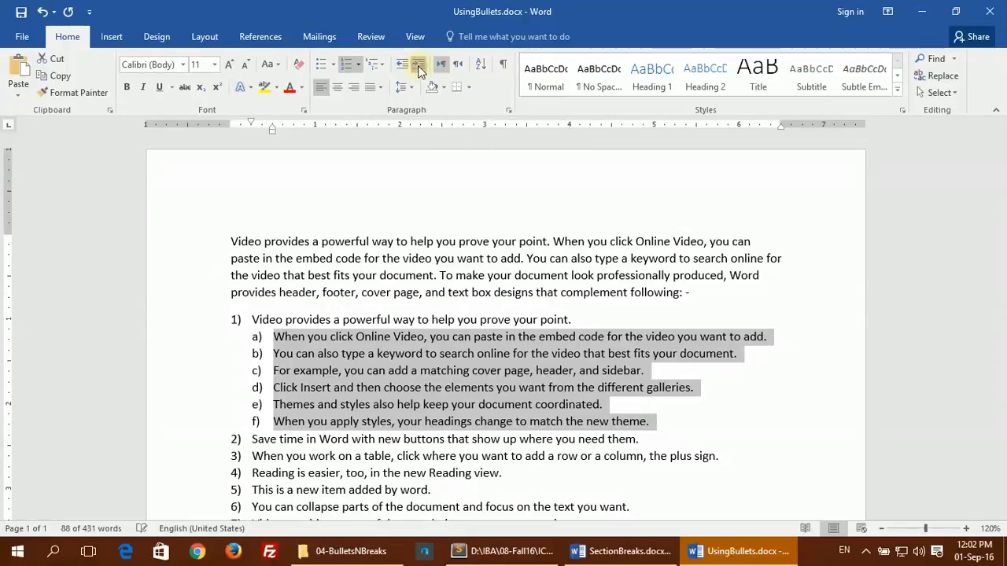
Undo the demotion of the sub-items under the first list item.
triple_click(252, 320)
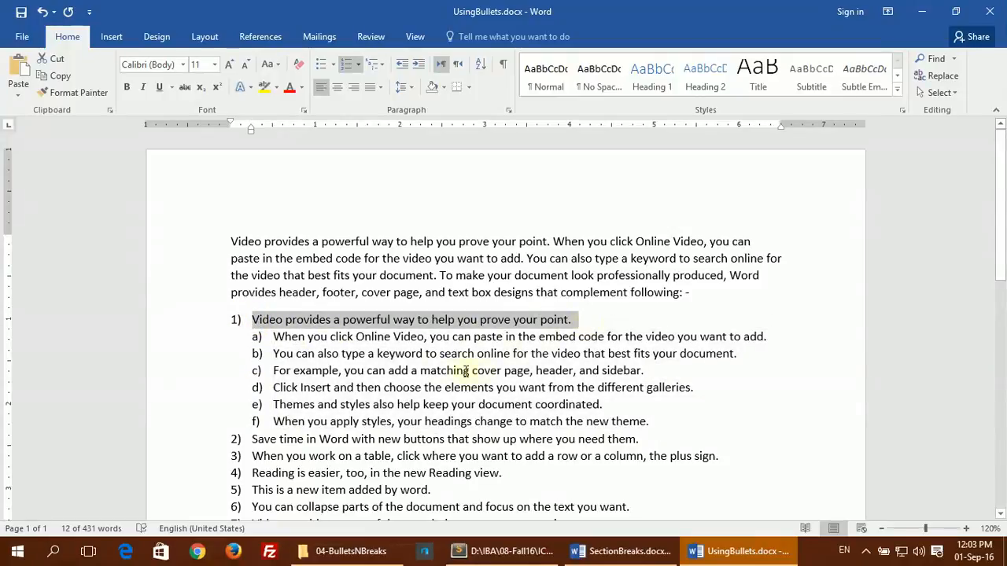
scroll(230, 417, "down", 2)
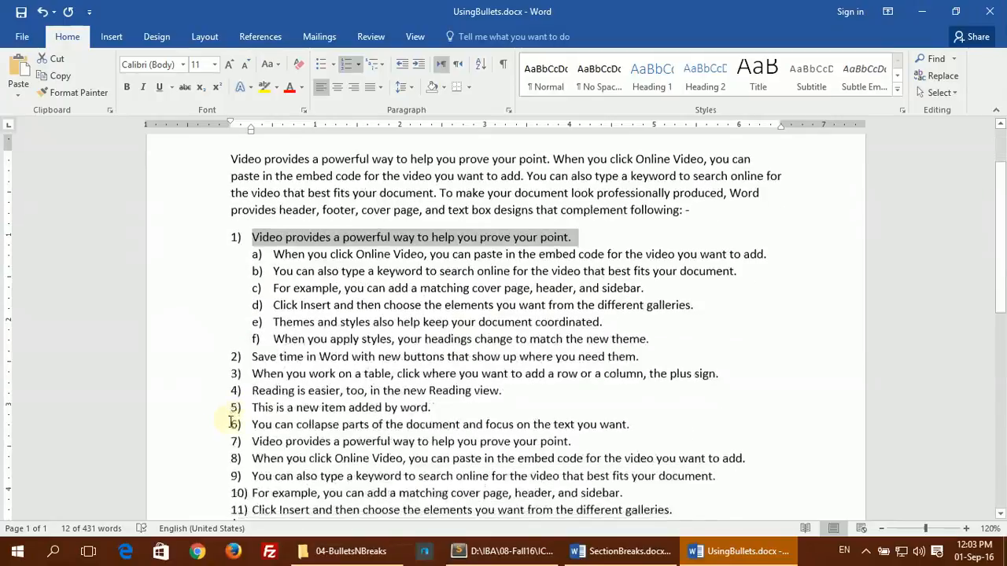
left_click_drag(252, 355, 506, 399)
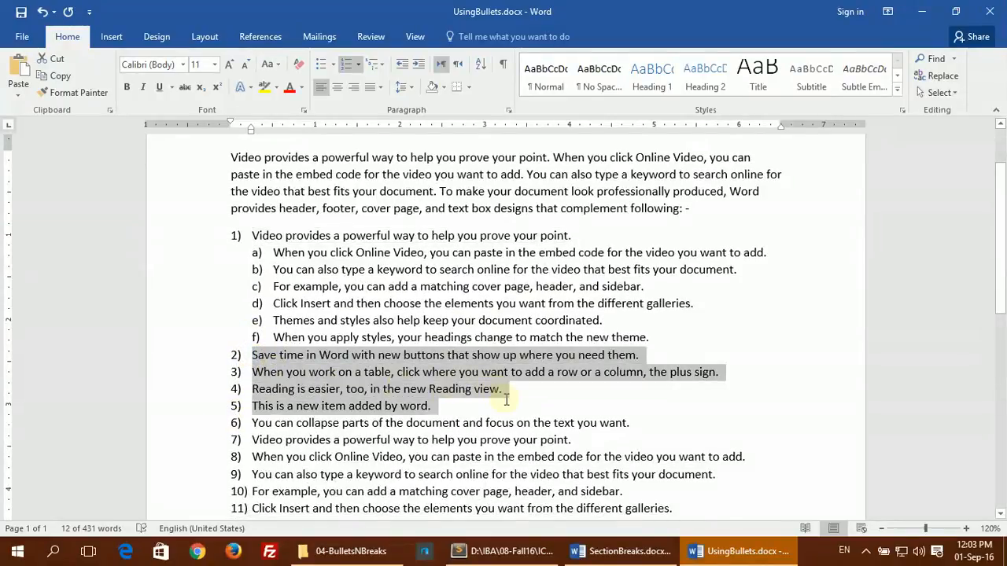
scroll(425, 397, "down", 1)
scroll(300, 305, "up", 1)
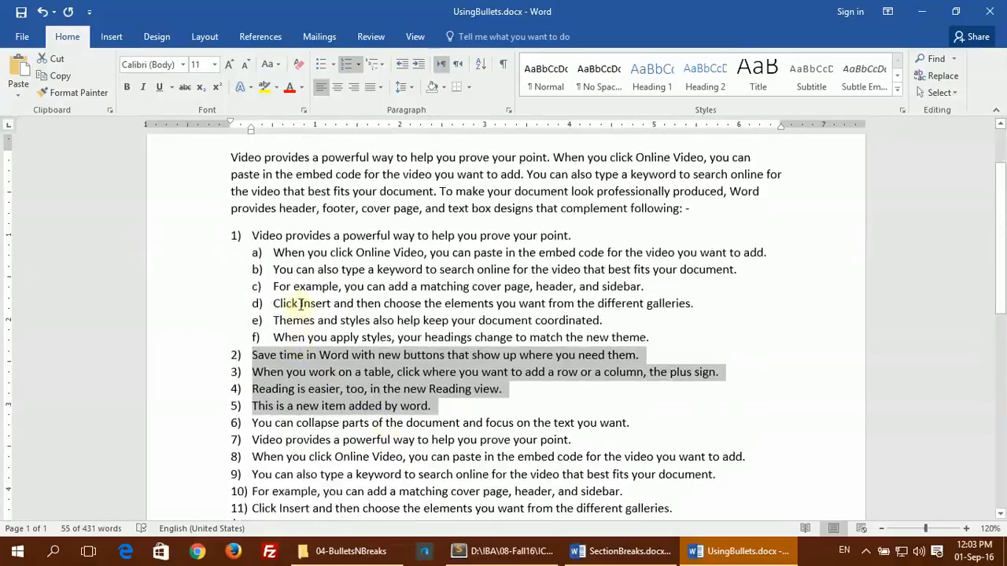
key("ctrl+z")
left_click(249, 253)
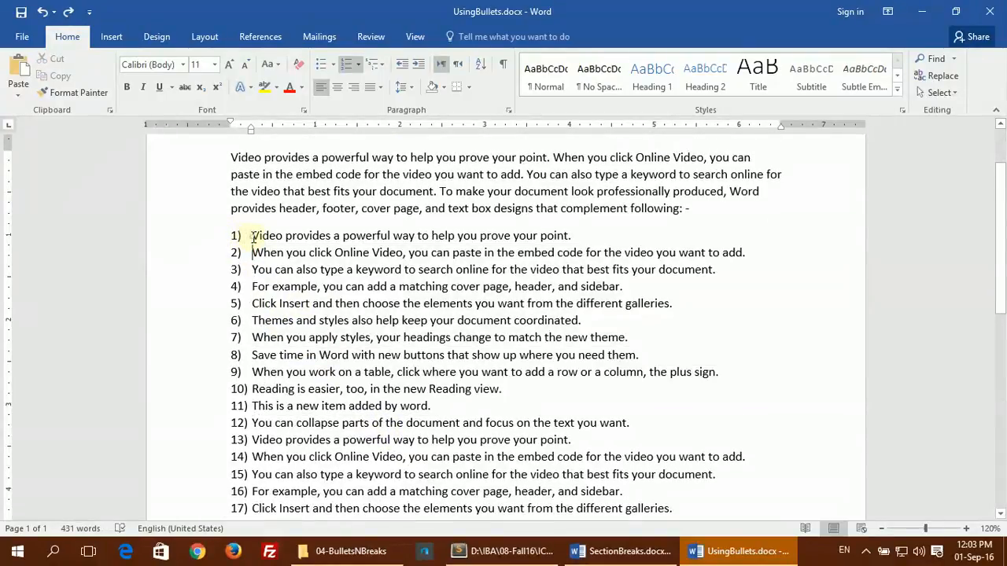
scroll(251, 268, "down", 4)
scroll(253, 456, "up", 3)
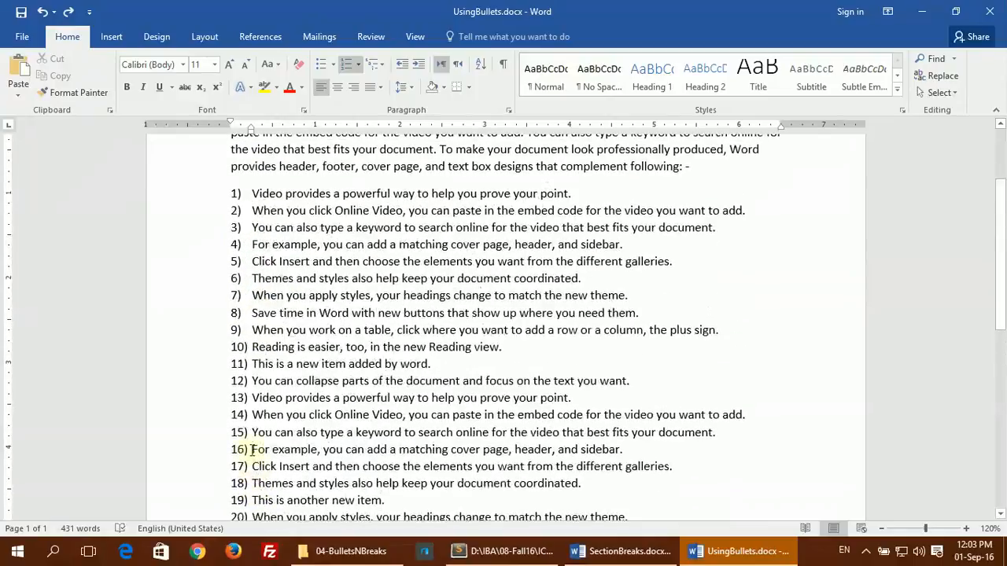
Demote list items 2 through 7 by one level under the first item again.
left_click_drag(248, 211, 642, 299)
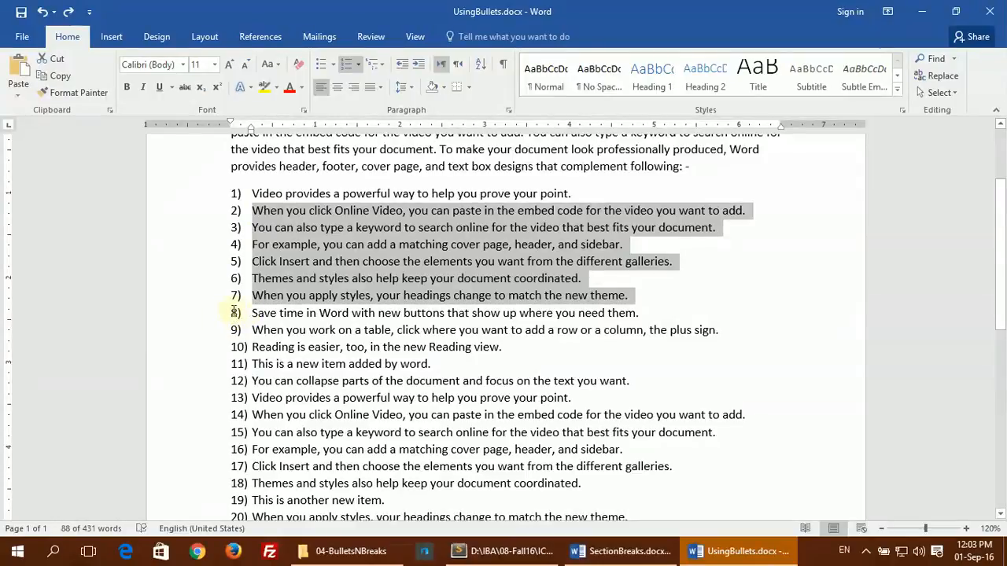
left_click(418, 66)
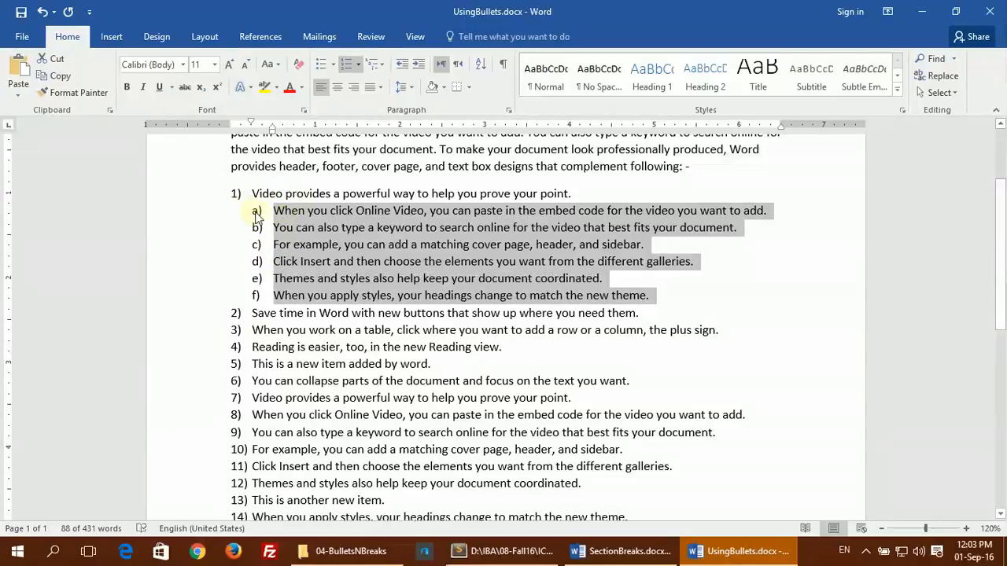
left_click(246, 313)
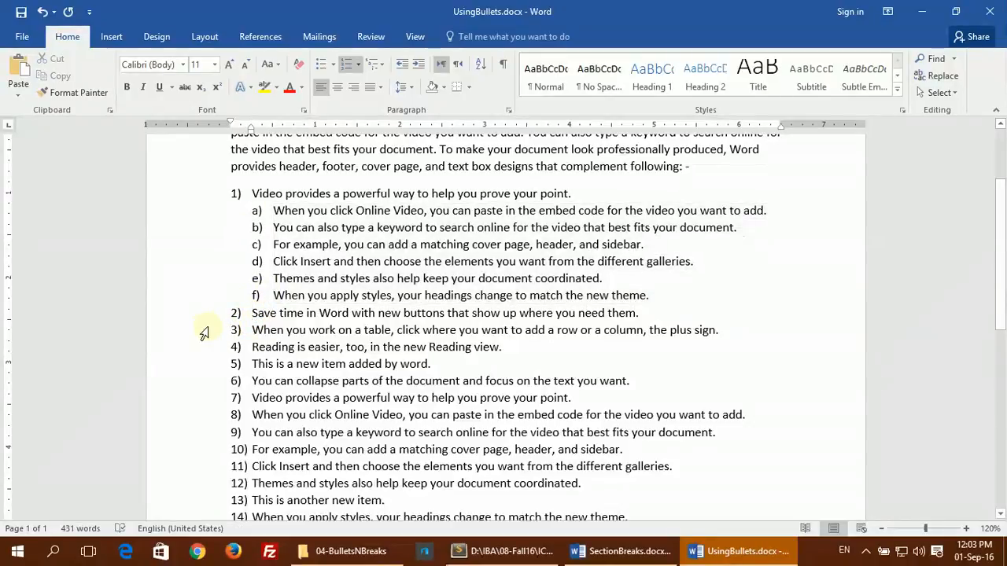
Demote sub-items b) through e) to the third level and the item starting "For example" to the fourth level.
left_click_drag(269, 228, 604, 280)
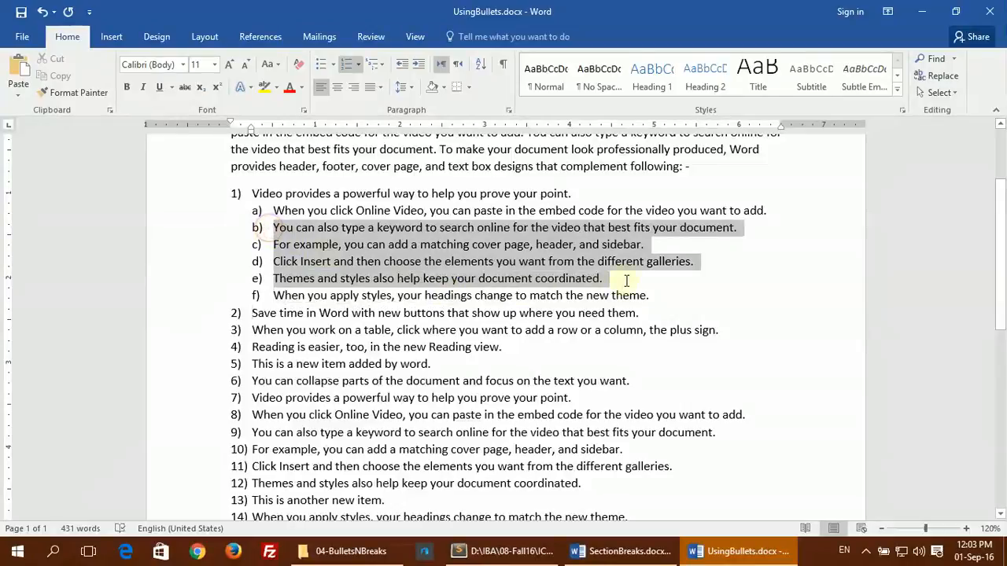
left_click(418, 64)
left_click_drag(297, 240, 669, 245)
left_click(417, 68)
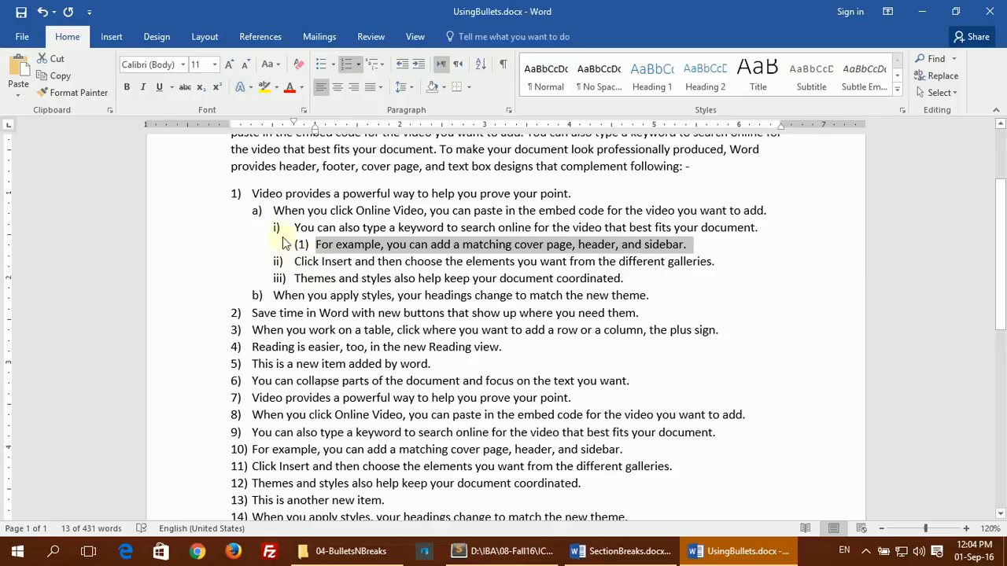
Switch to the outline in Sublime Text, highlight the topic "Keyboard shortcut", and return to the UsingBullets.docx document in Word.
scroll(296, 263, "down", 1)
left_click(500, 553)
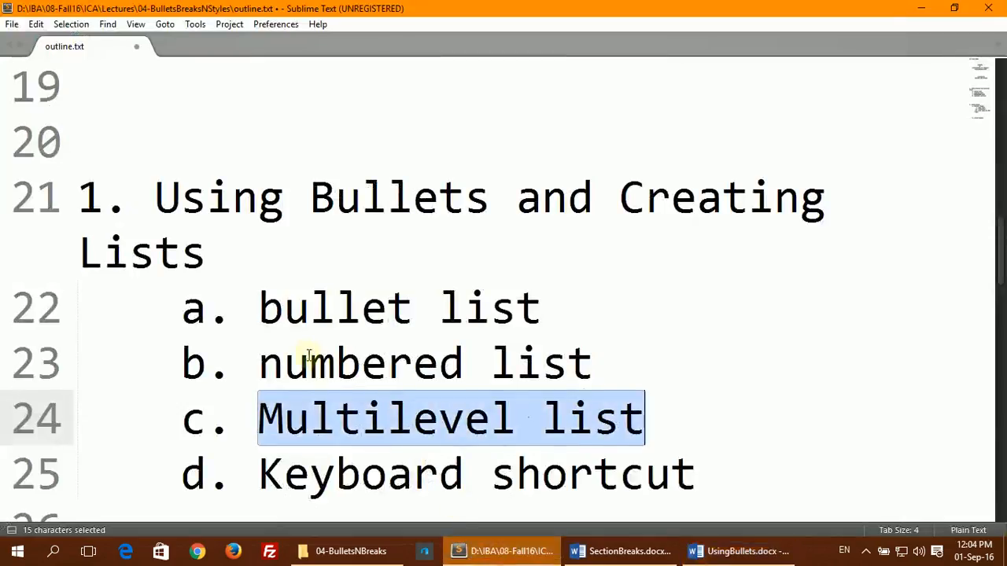
left_click_drag(697, 472, 258, 469)
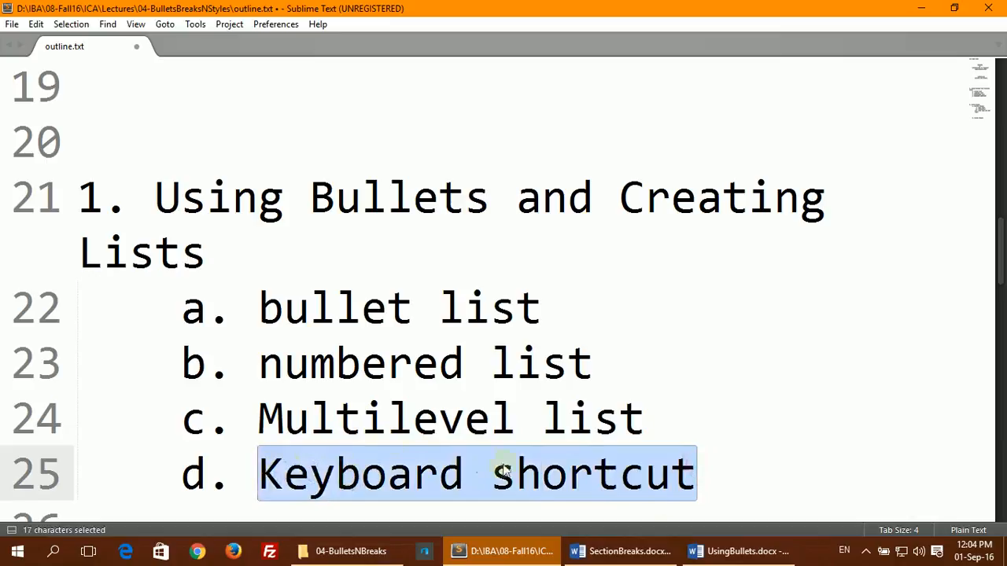
left_click(720, 553)
scroll(358, 309, "down", 6)
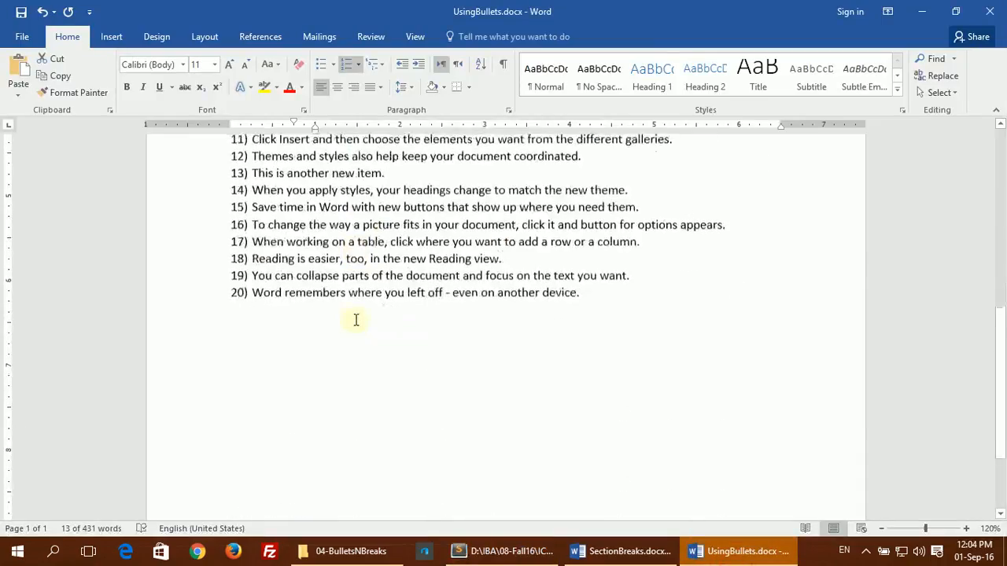
left_click(604, 291)
key("Return")
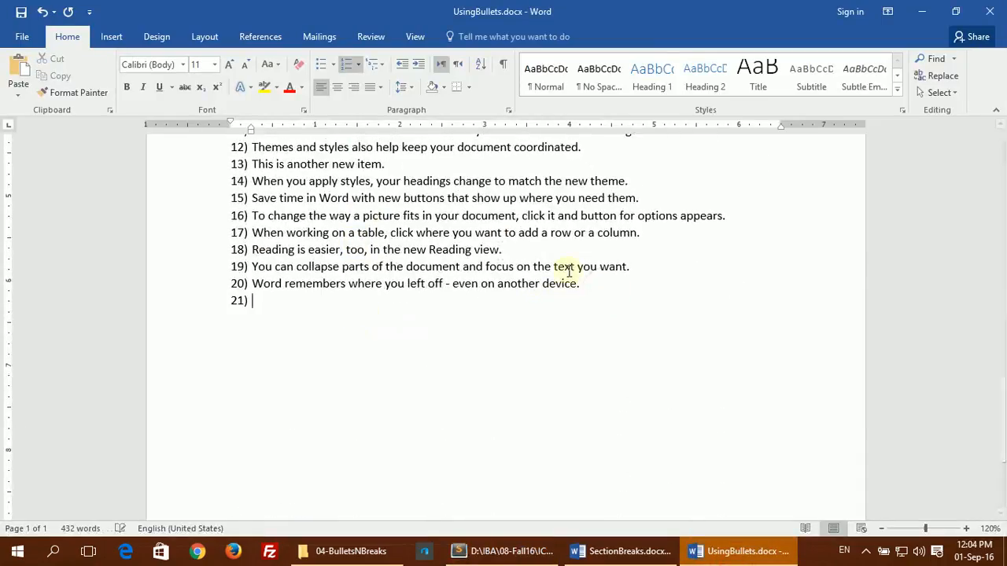
key("Return")
key("BackSpace")
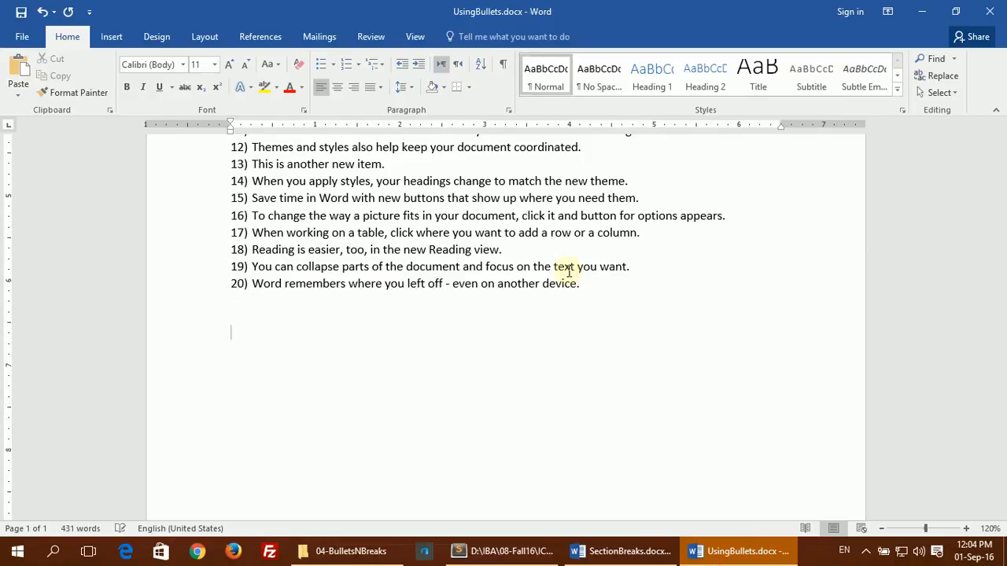
key("BackSpace")
key("BackSpace")
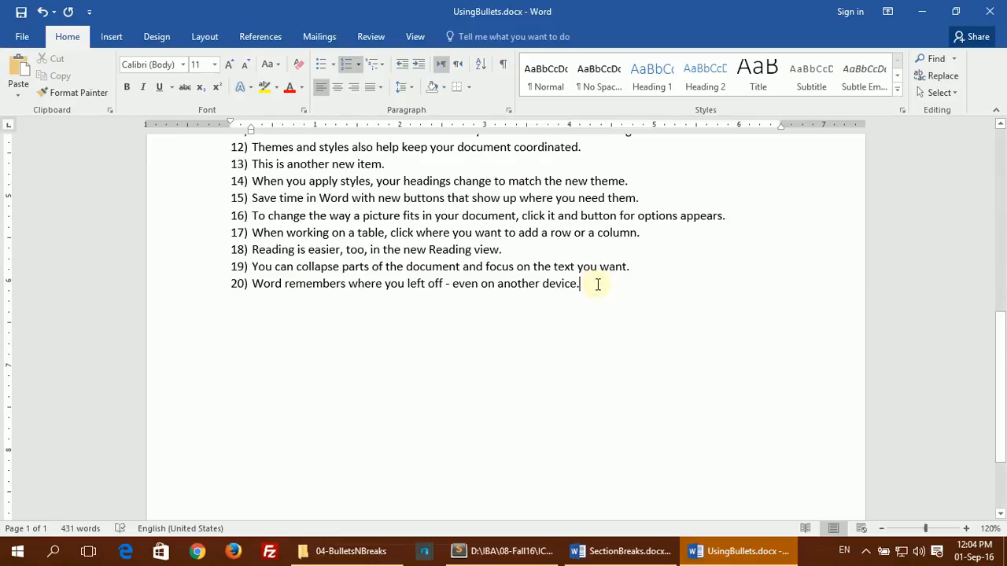
End the list after item 20 and generate a paragraph of sample text below it with =rand(1,7).
key("Return")
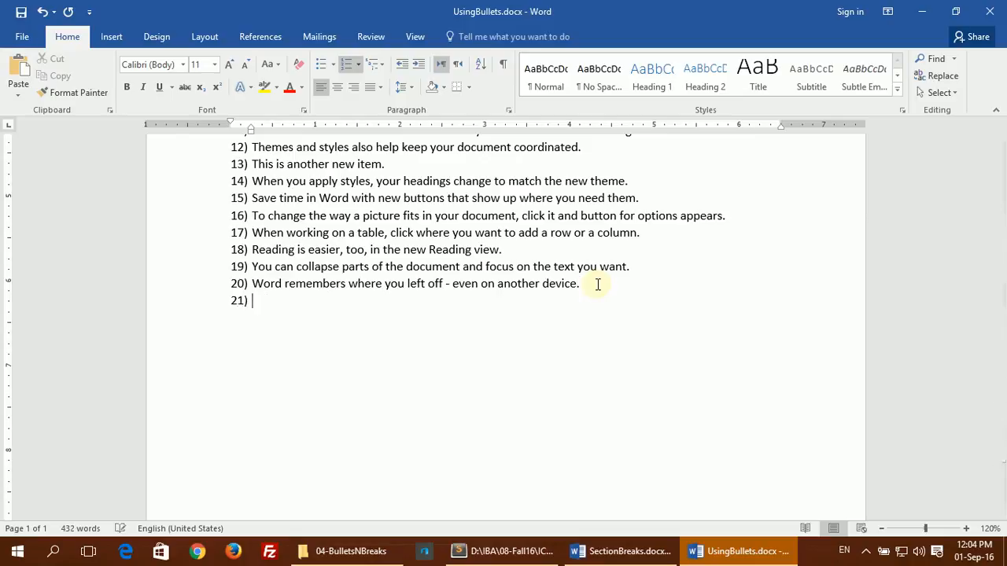
left_click(226, 301)
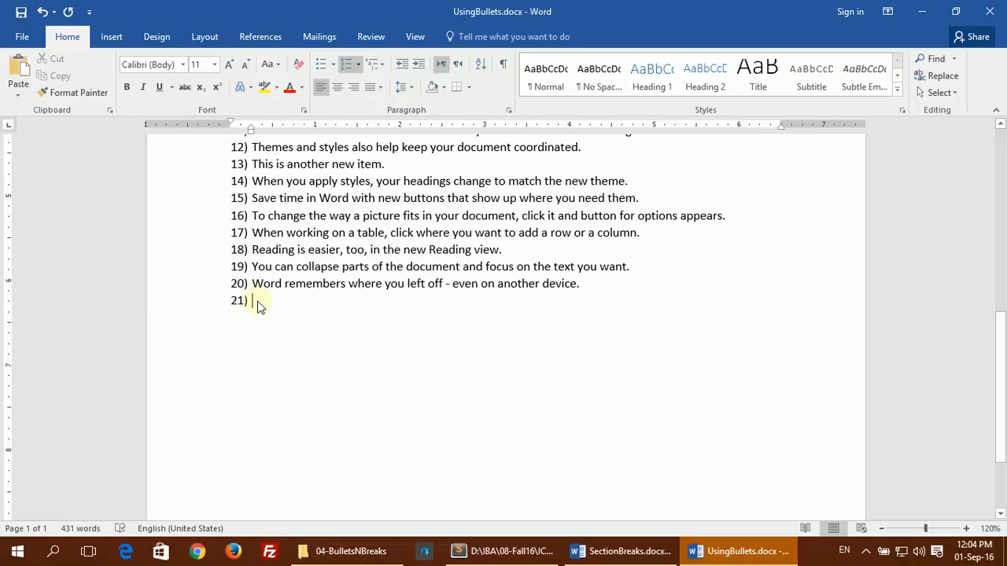
key("Return")
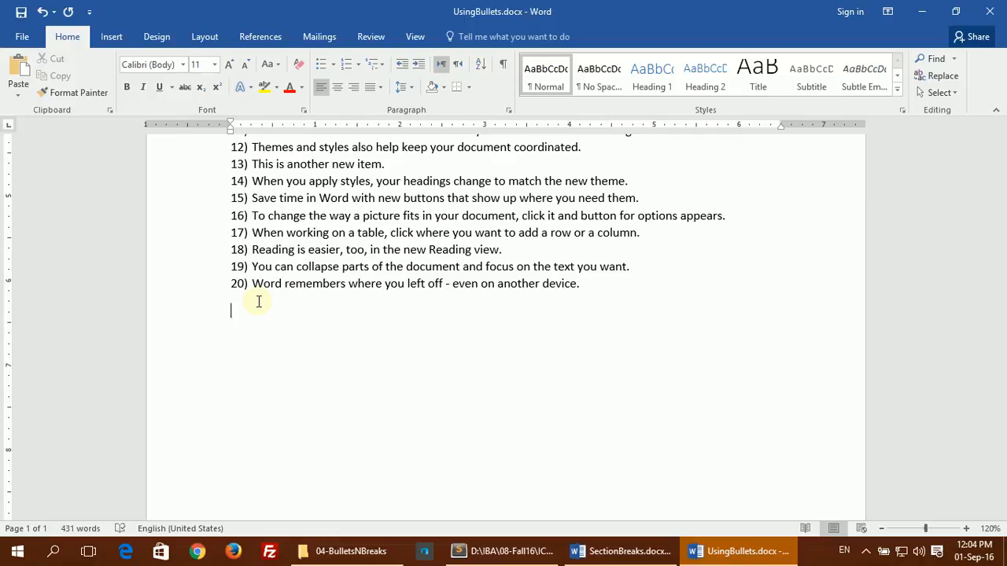
type("=rand(1,7)")
key("Return")
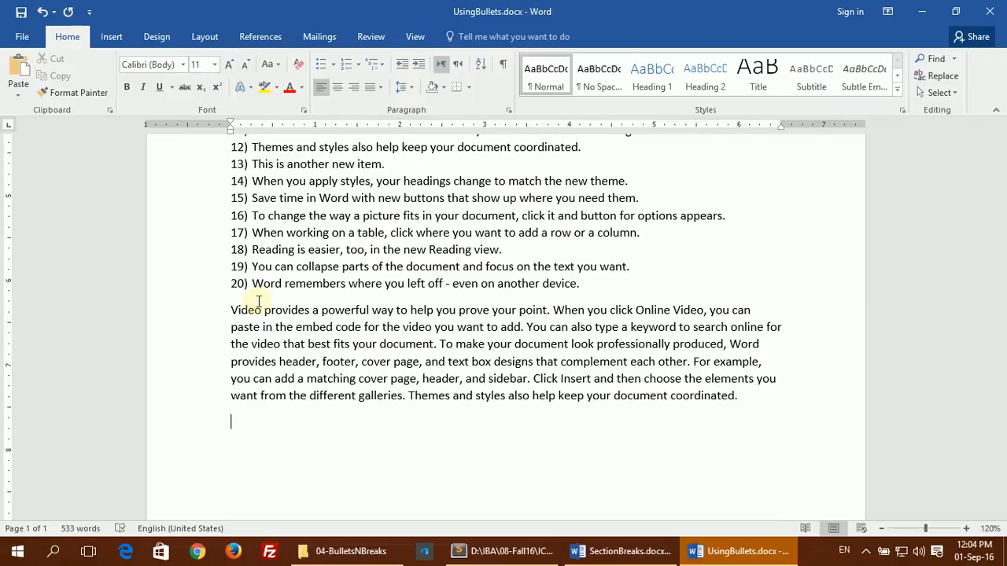
type("1")
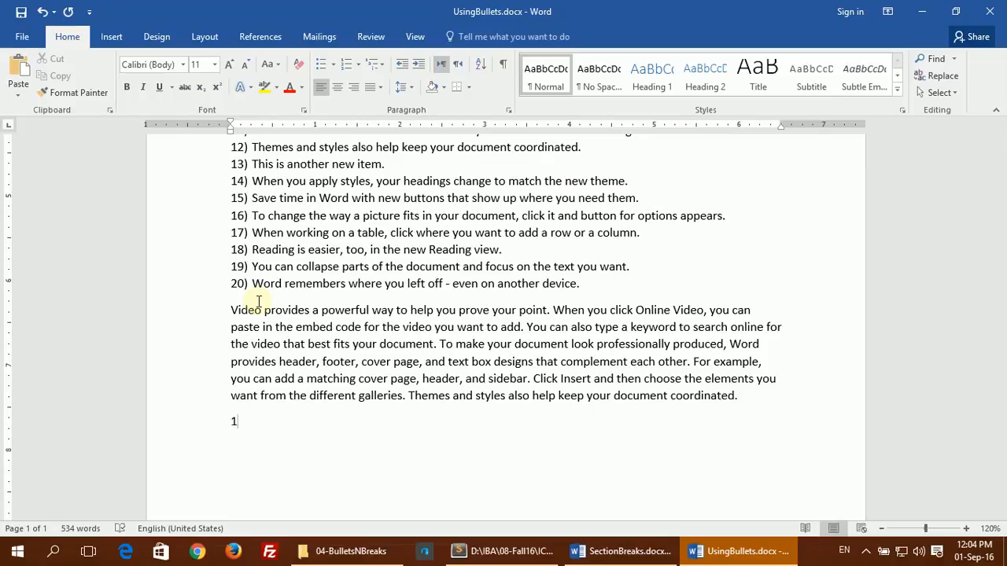
type("-")
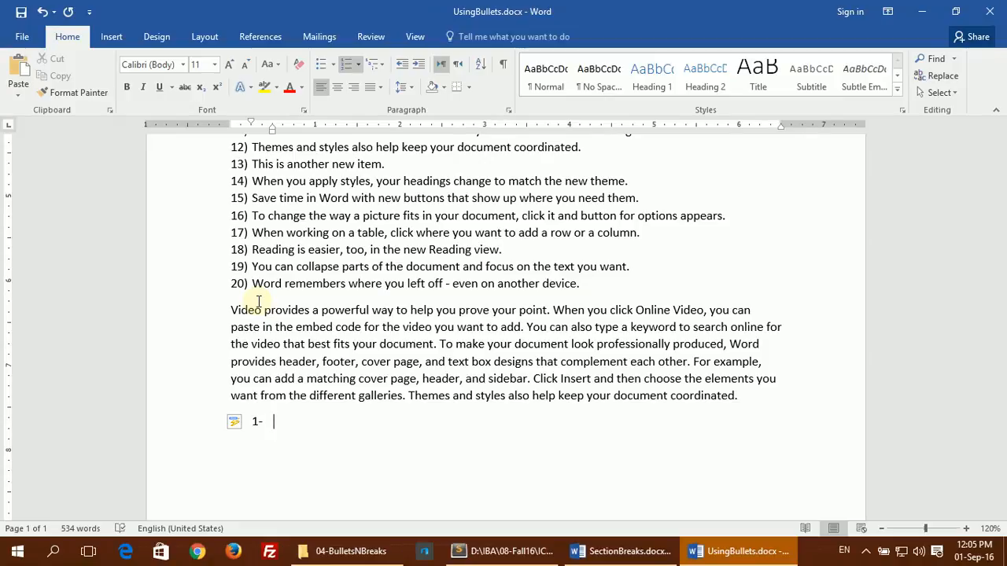
key("BackSpace")
key("BackSpace")
Create an automatic numbered list starting with "1-" below the sample paragraph, with two items reading "Item Number", and end it.
type("1")
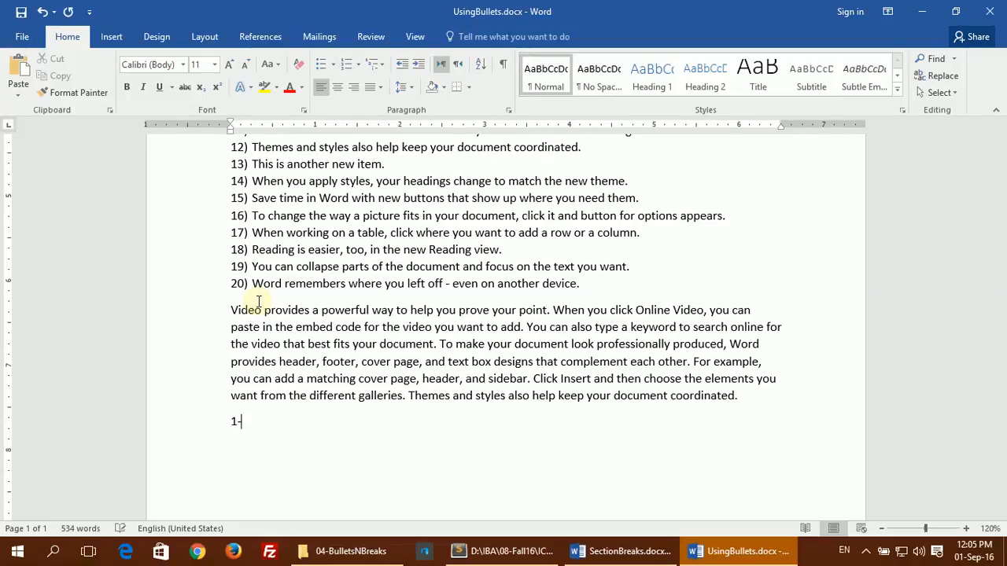
type("- ")
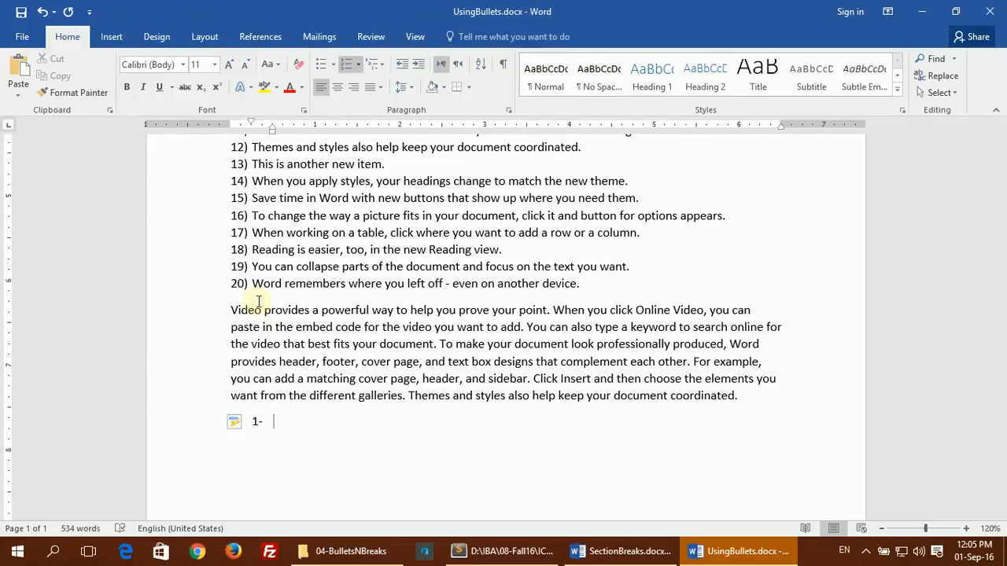
type("Item Number")
key("Return")
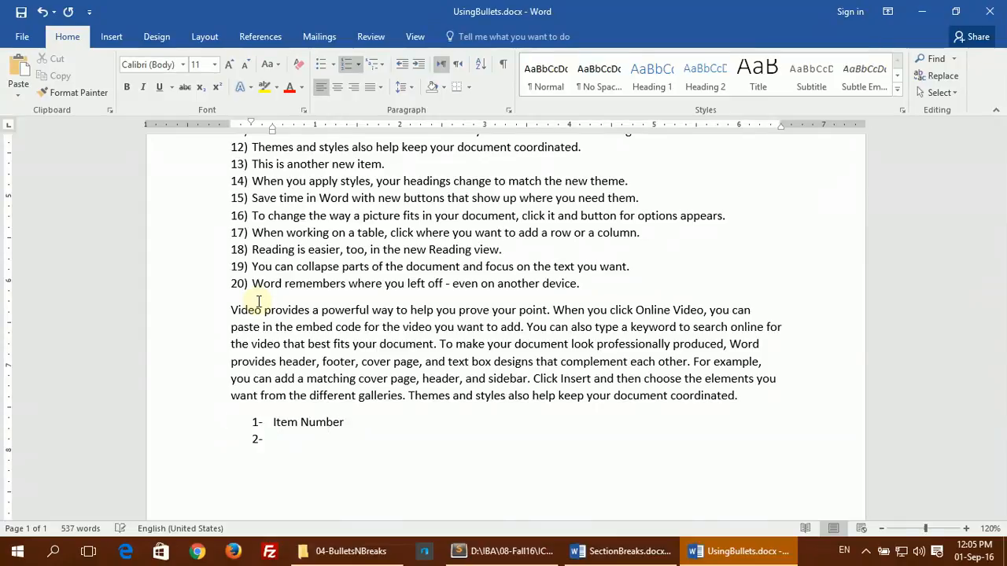
type("Item Number")
key("Return")
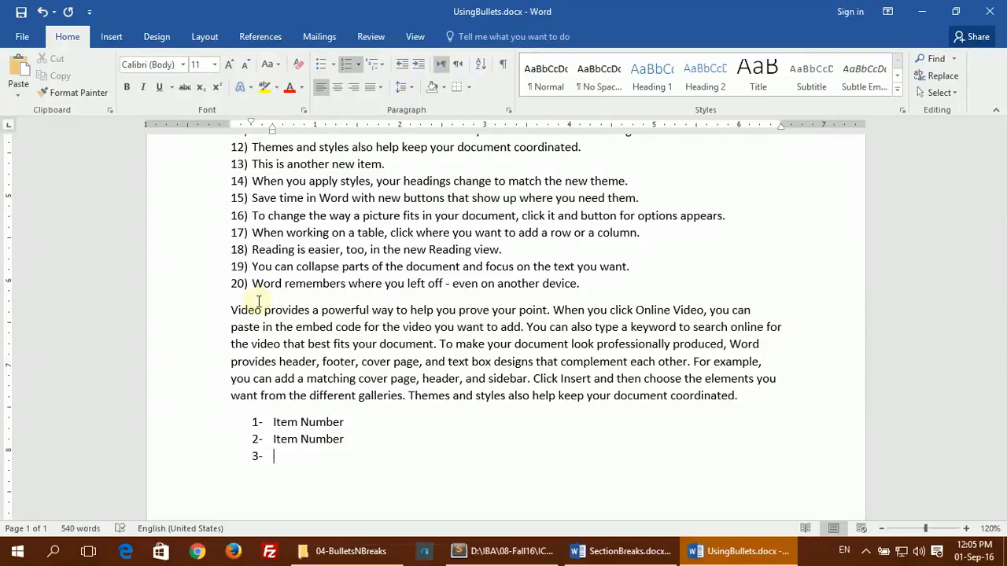
key("Return")
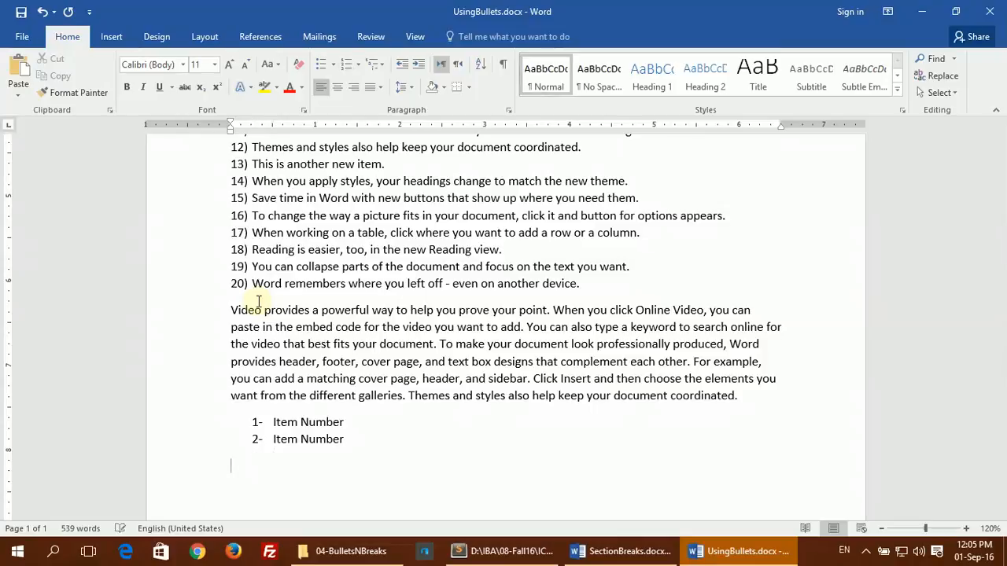
Create an automatic bulleted list using an asterisk, with the items "This is a bulleted List" and "This is a bulleted list.".
type("*")
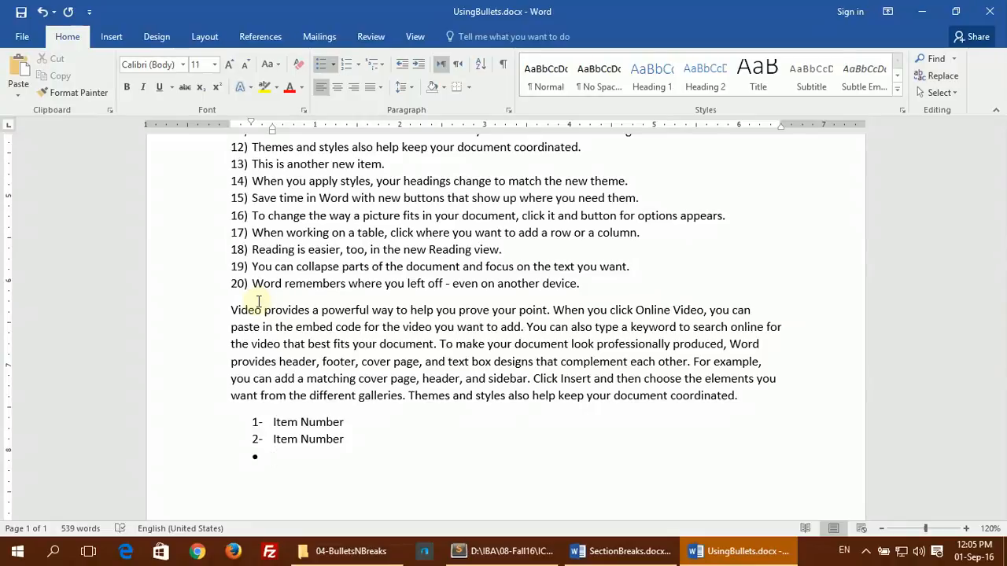
type(" This is a bulleted List")
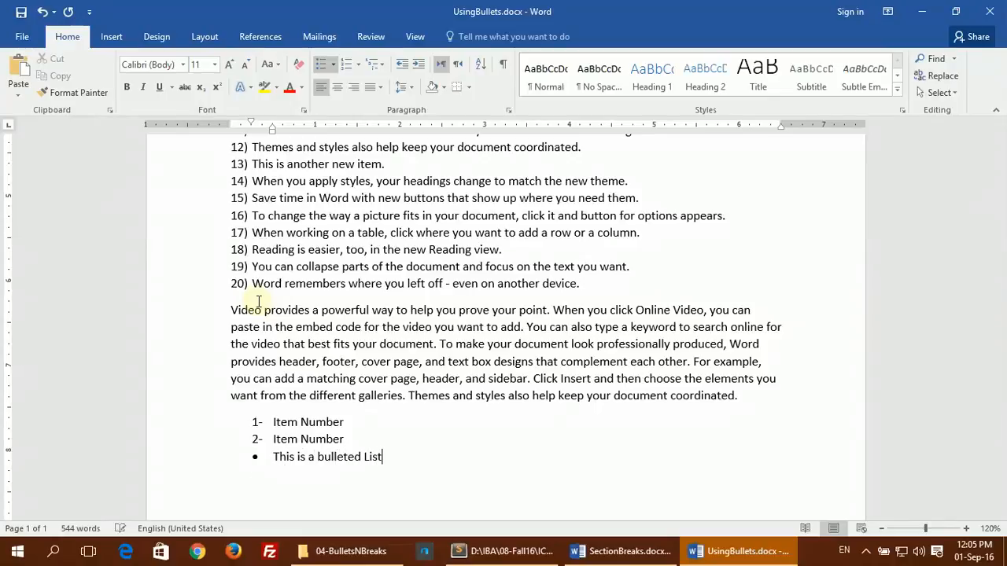
key("Return")
type("This is a bulleted list.")
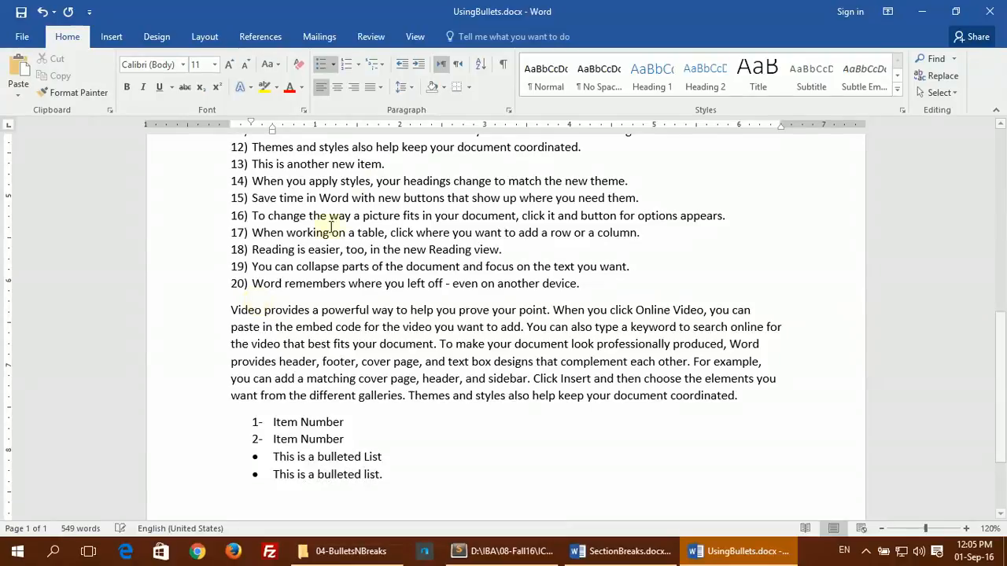
left_click(865, 551)
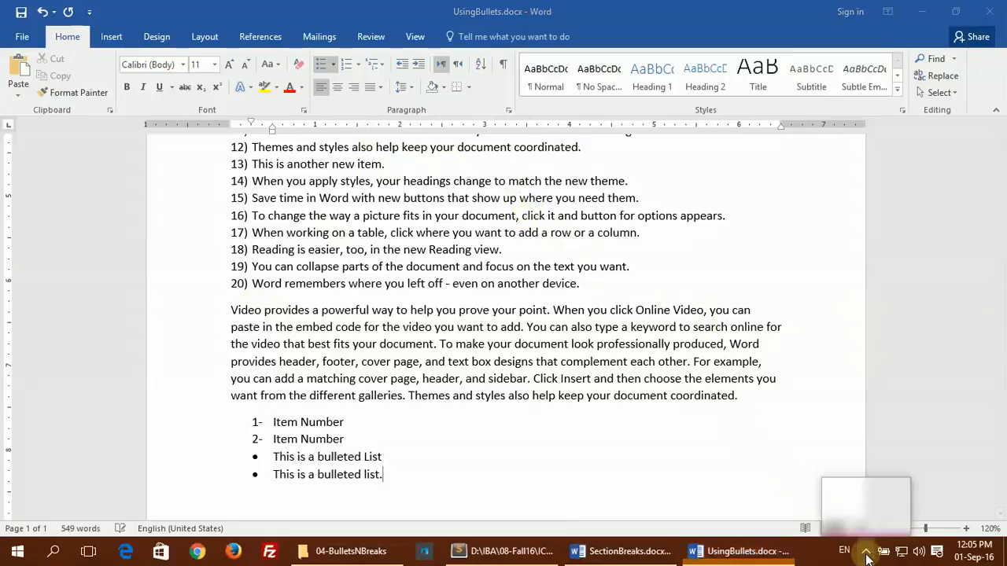
mouse_move(860, 530)
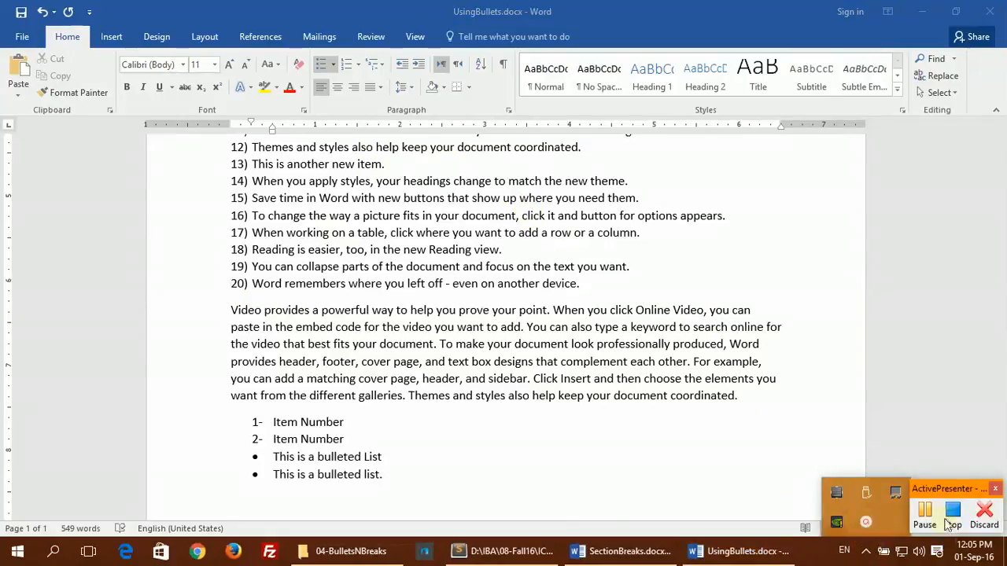
Switch to the outline in Sublime Text and highlight the heading "Using Breaks" of section 2.
left_click(475, 551)
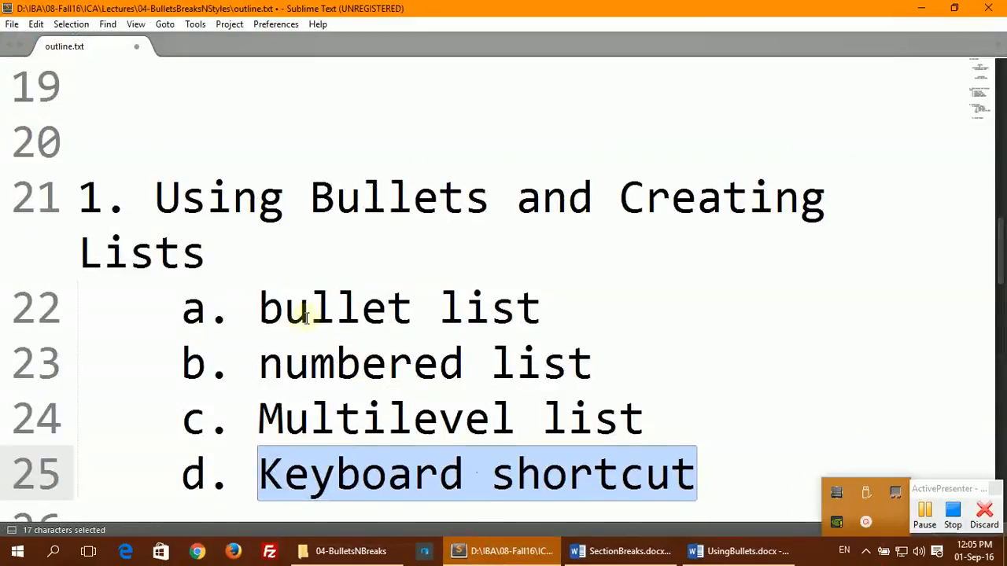
scroll(299, 318, "down", 4)
scroll(294, 321, "up", 1)
left_click_drag(161, 307, 492, 291)
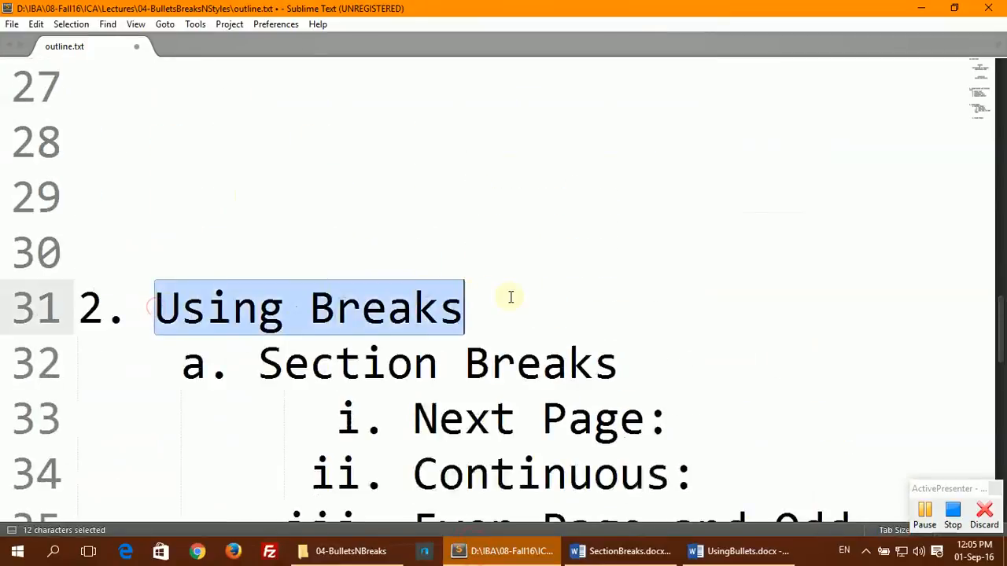
left_click(952, 515)
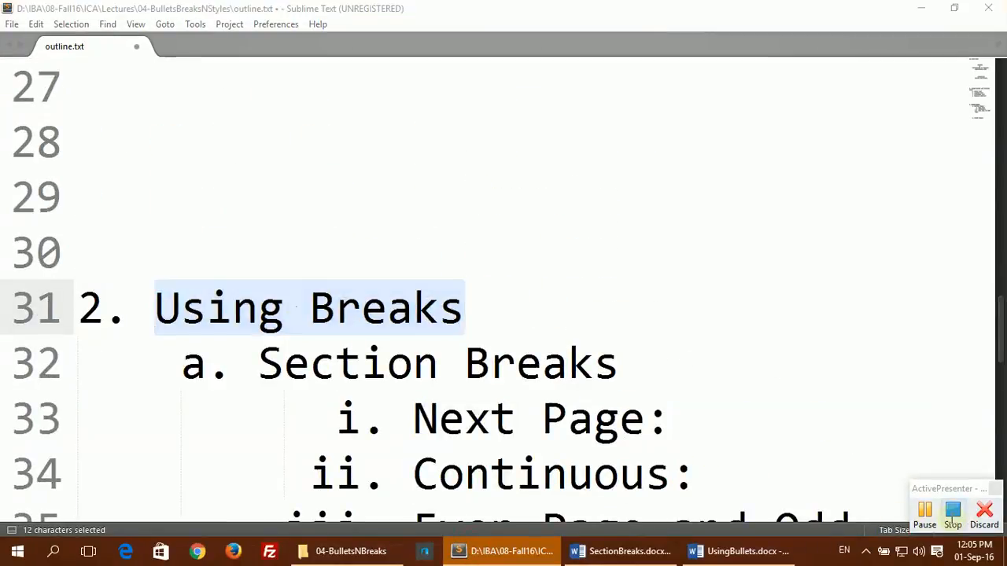
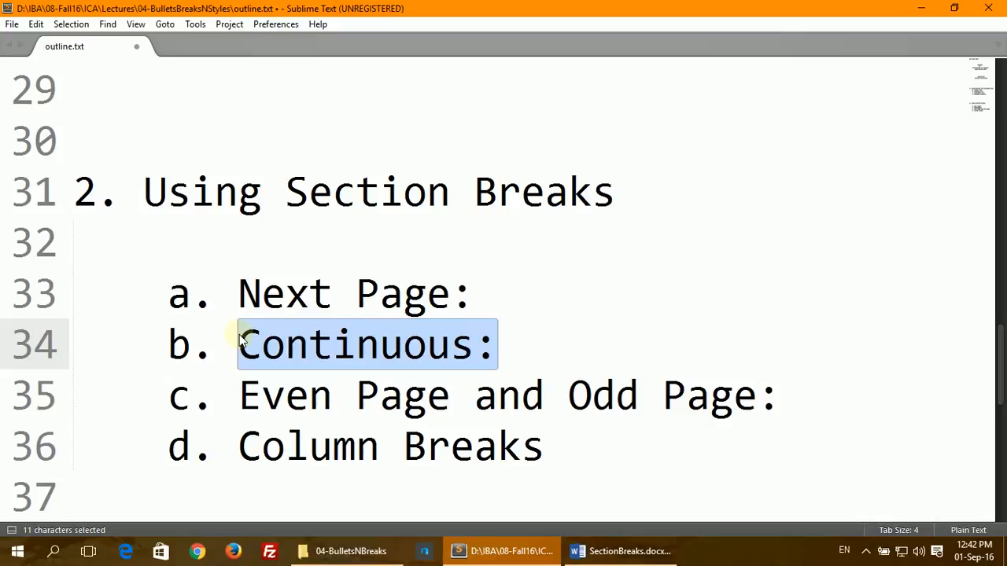
Highlight the outline topic "Even Page and Odd Page:" and then the topic "Column Breaks".
left_click(236, 393)
left_click_drag(238, 395, 791, 394)
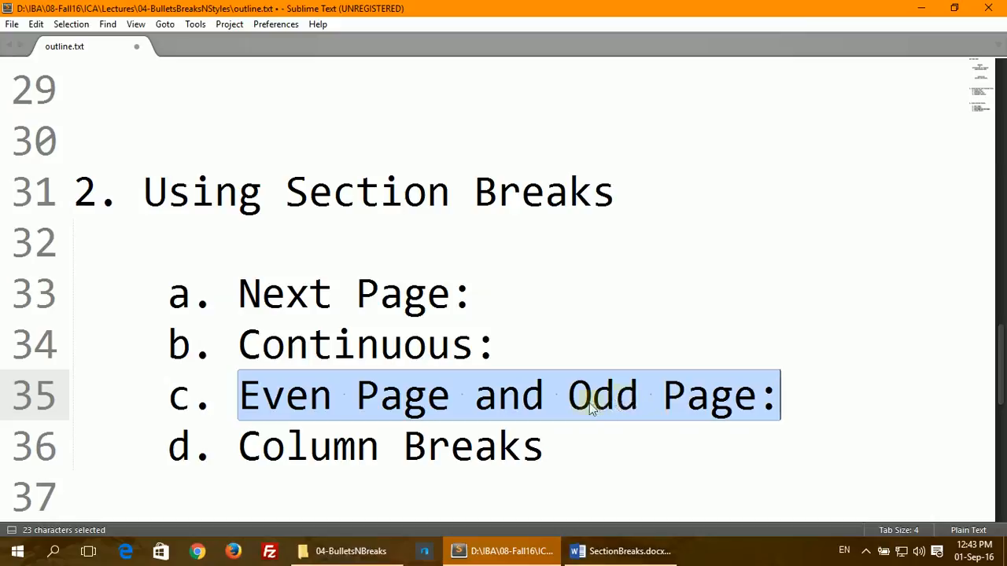
left_click(547, 399)
left_click_drag(778, 398, 228, 399)
left_click_drag(244, 447, 558, 453)
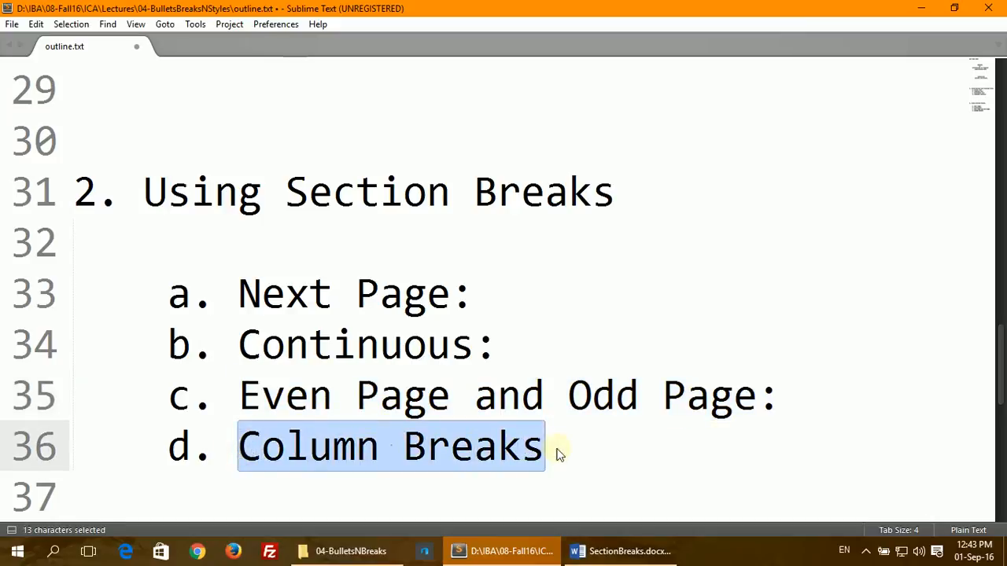
Switch to the SectionBreaks.docx document in Word and look through its pages.
left_click(606, 552)
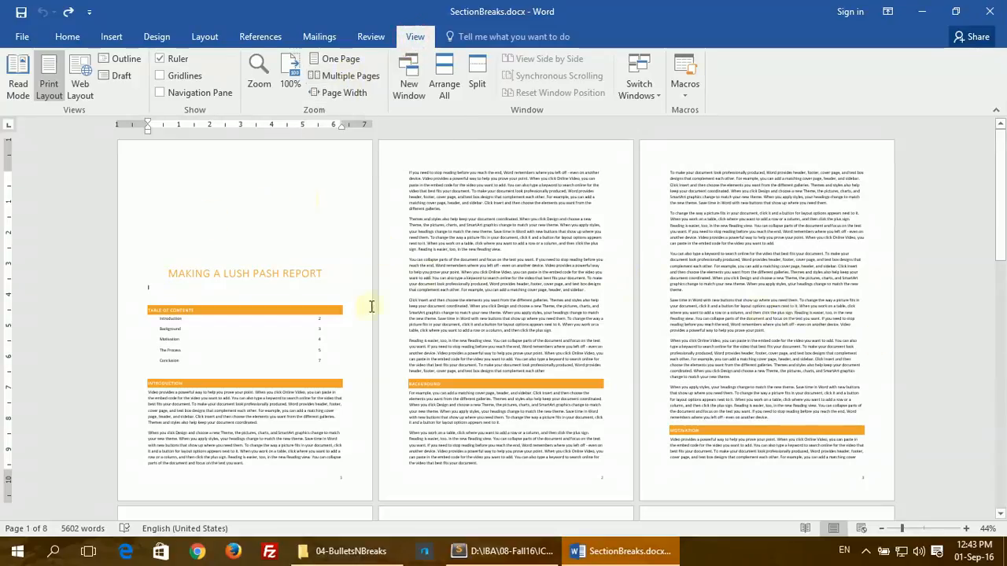
scroll(353, 330, "down", 5)
scroll(364, 335, "up", 5)
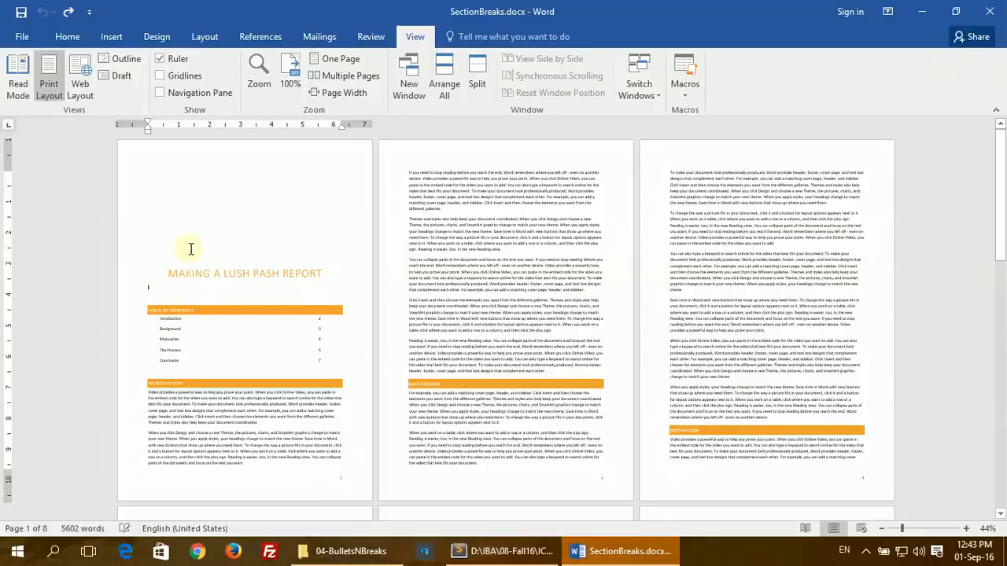
Highlight the report title and the table of contents, and look through the pages from the Introduction onwards.
left_click_drag(144, 197, 331, 275)
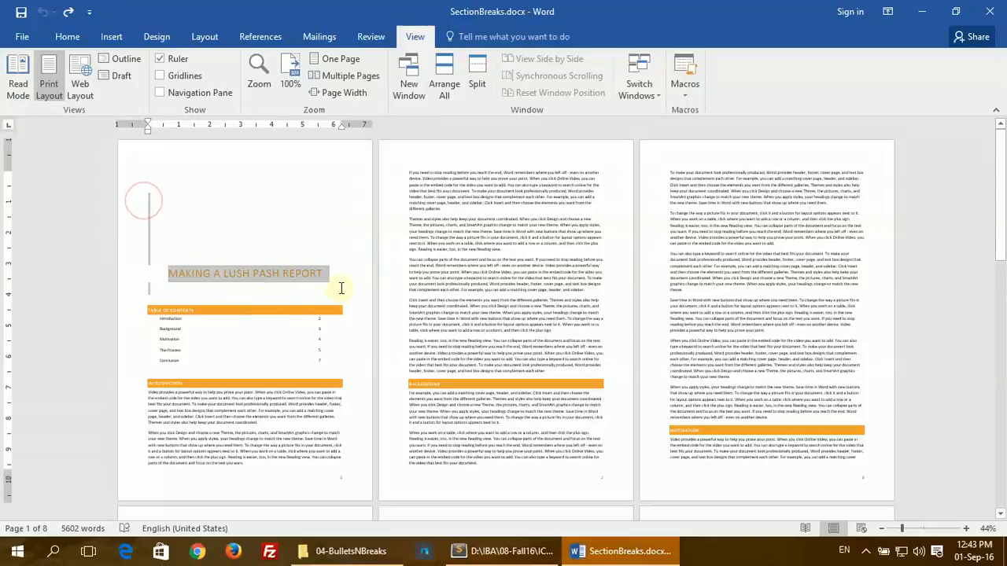
left_click_drag(144, 305, 271, 362)
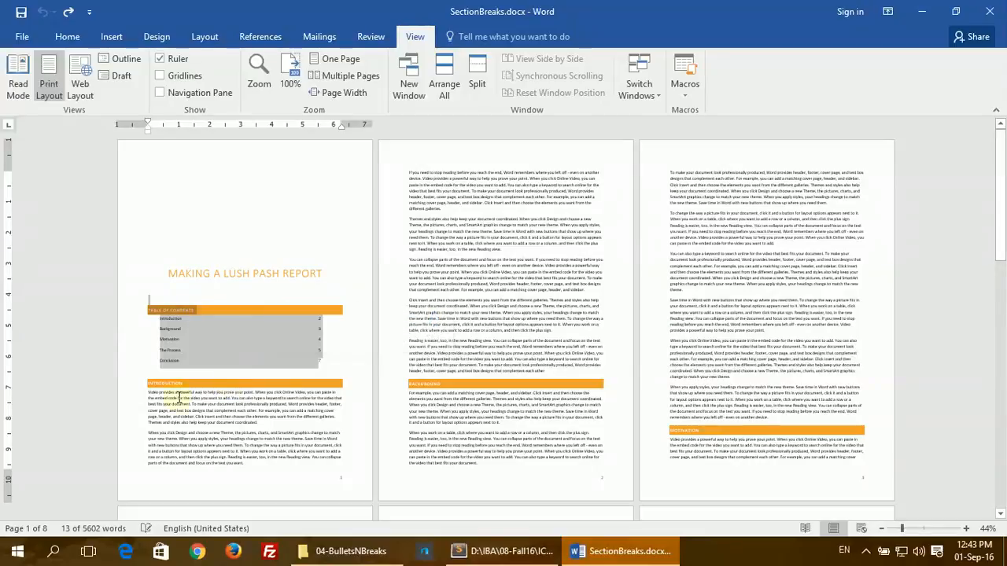
left_click(144, 385)
scroll(198, 384, "down", 8)
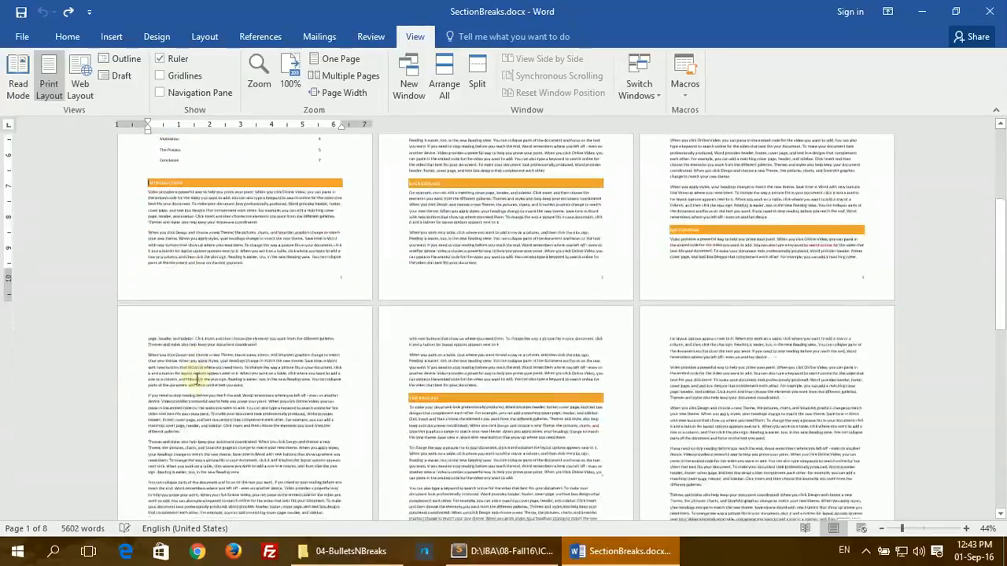
scroll(199, 385, "down", 10)
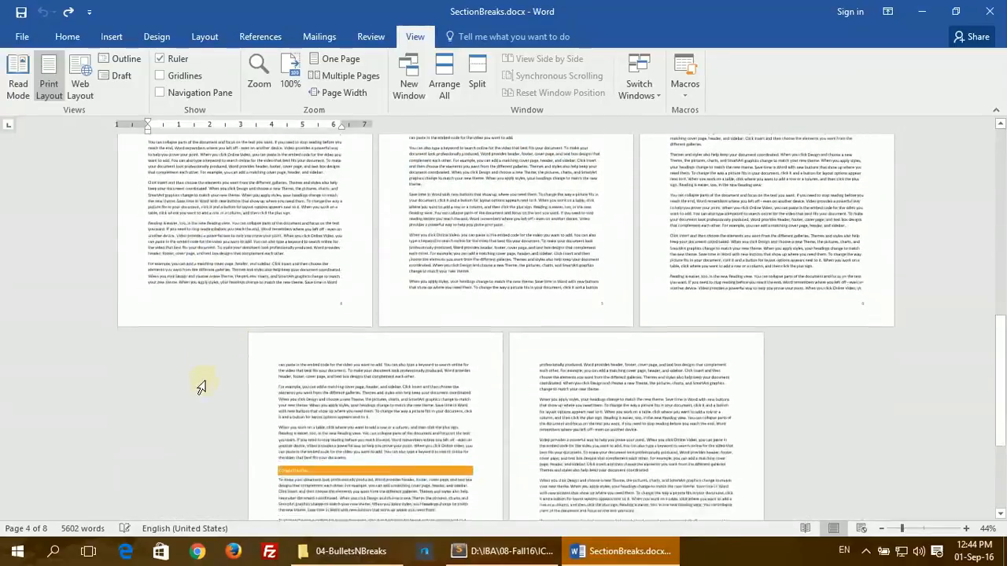
scroll(203, 383, "up", 15)
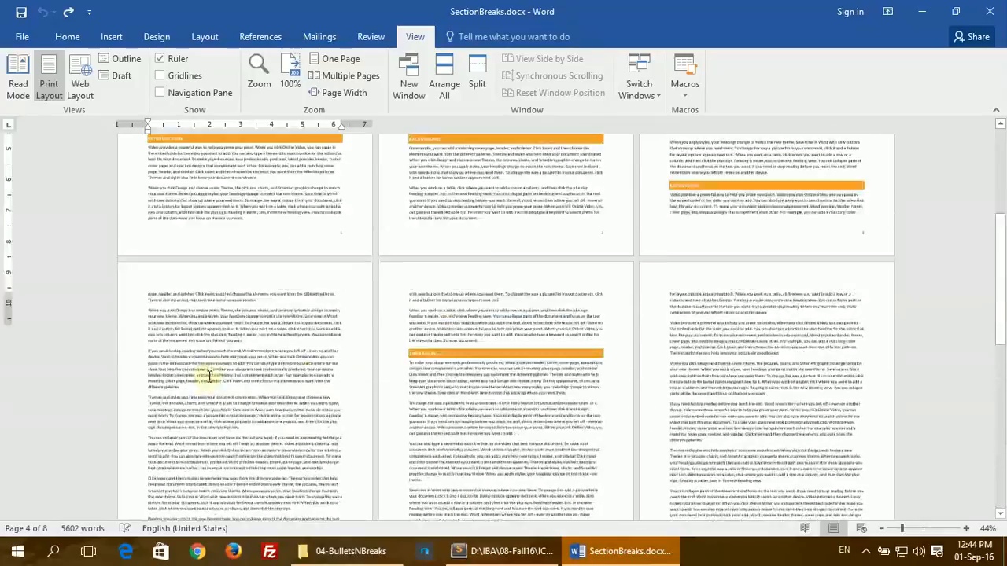
Insert a Next Page section break in the empty line between the report title and the table of contents.
left_click(151, 289)
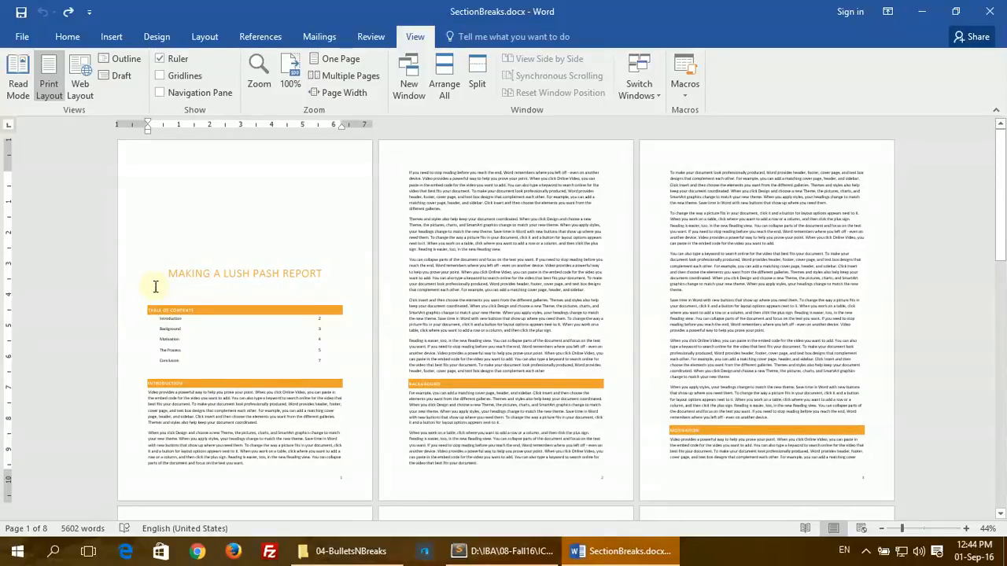
left_click(207, 38)
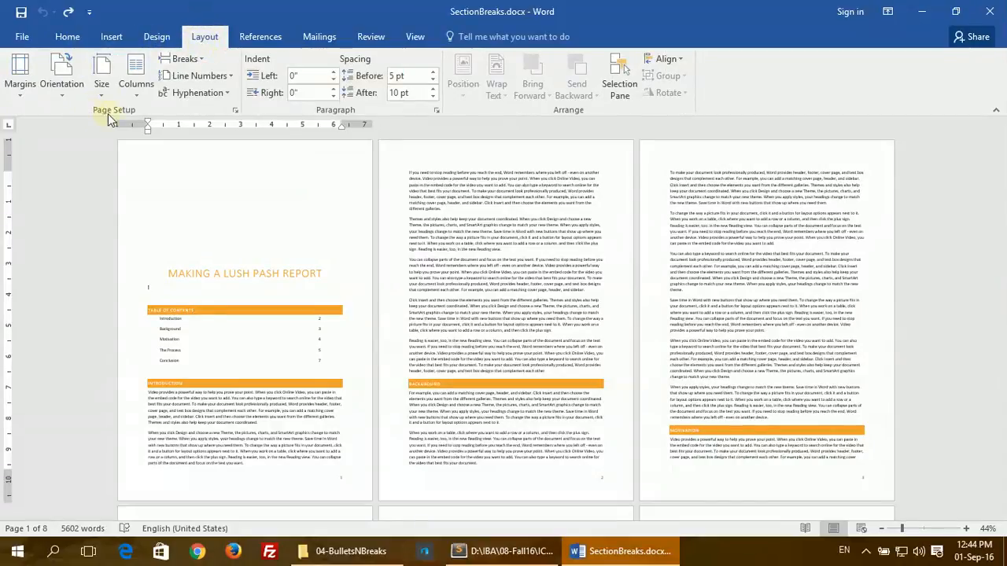
left_click(138, 115)
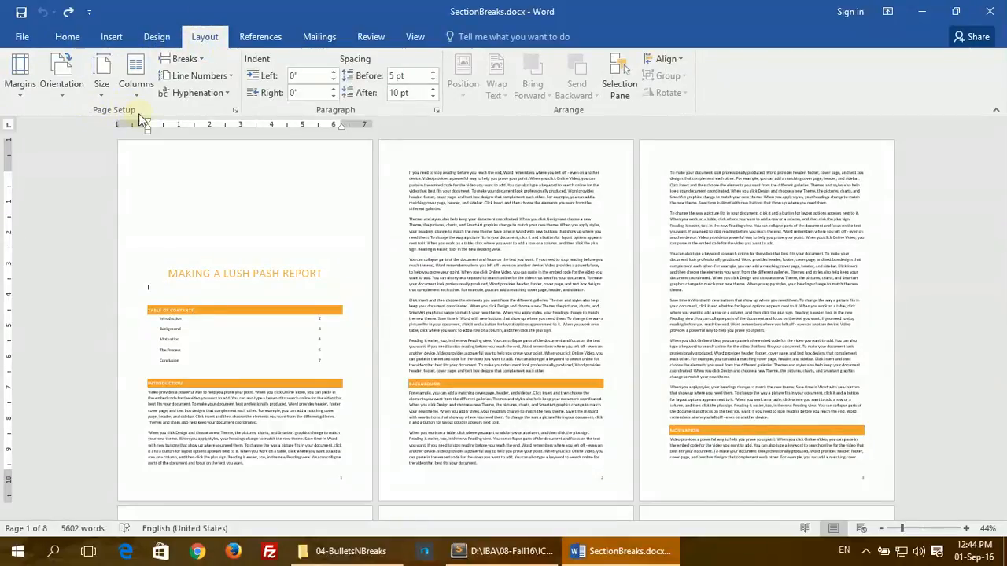
left_click(197, 62)
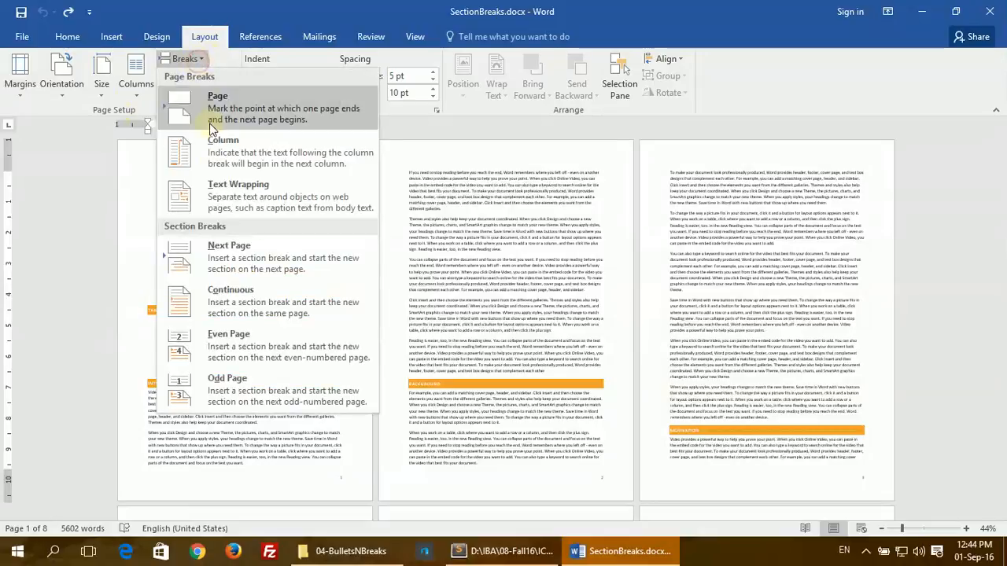
left_click(237, 264)
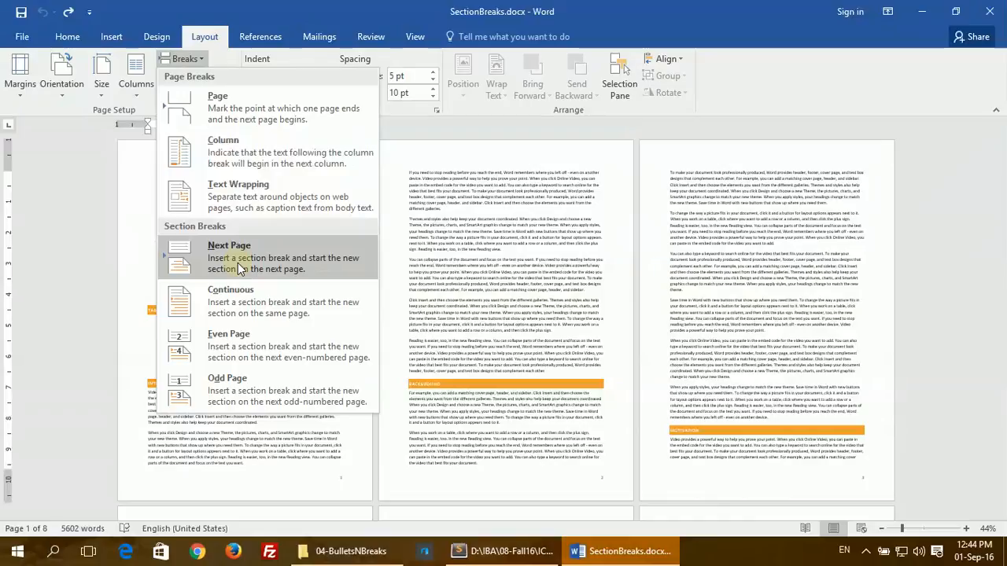
left_click(238, 262)
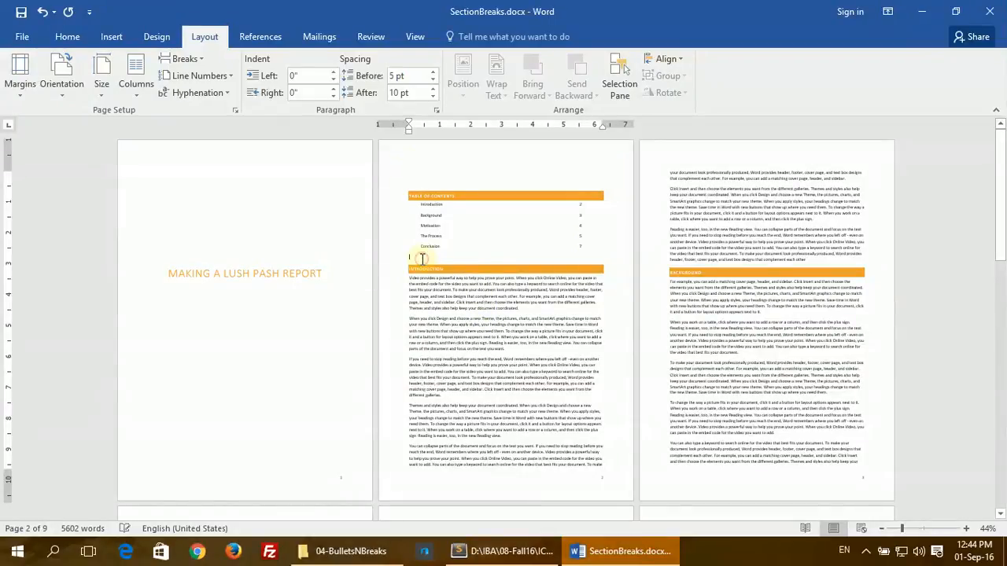
Insert a Next Page section break between the table of contents and the Introduction heading.
left_click(189, 59)
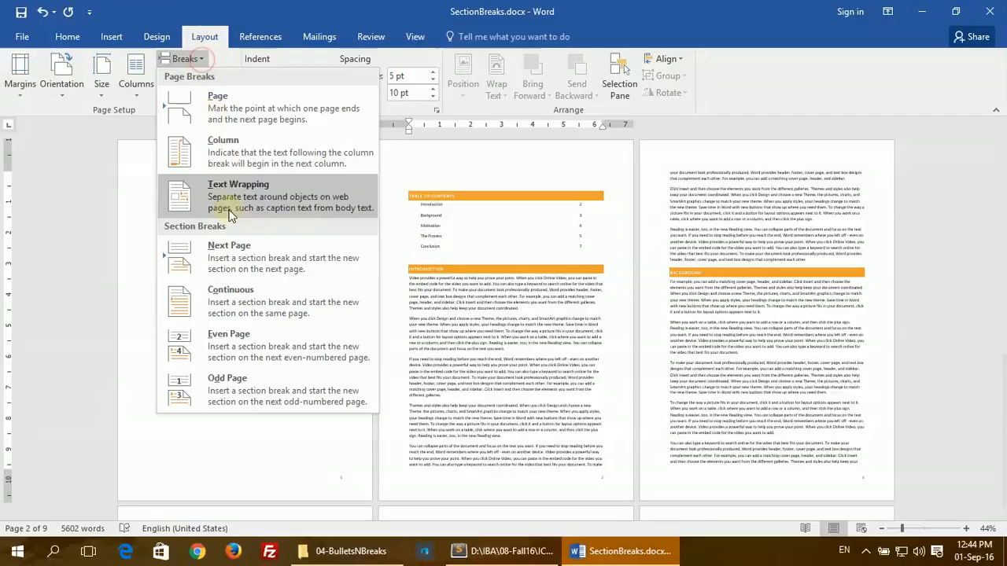
left_click(252, 265)
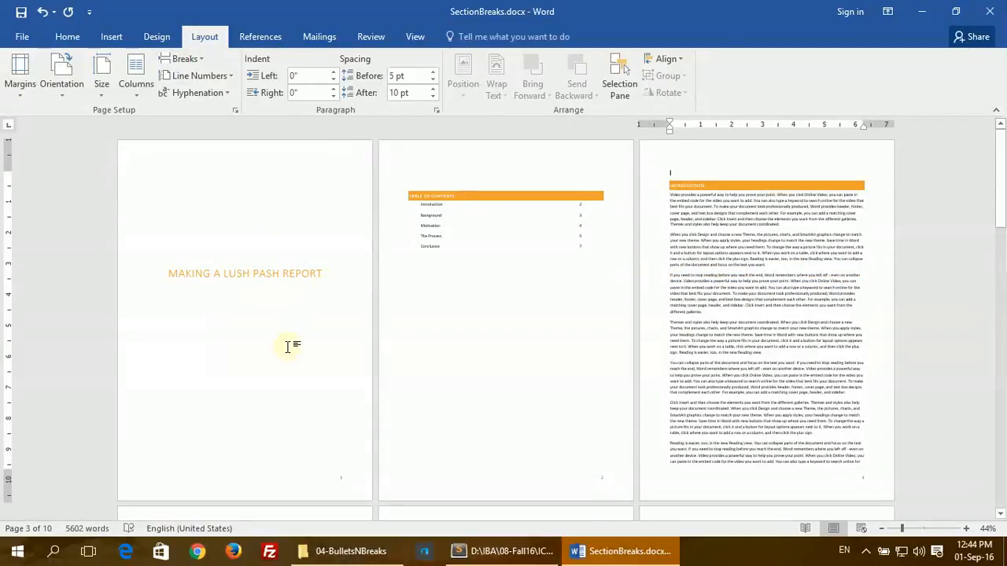
scroll(420, 326, "down", 5)
scroll(415, 341, "up", 5)
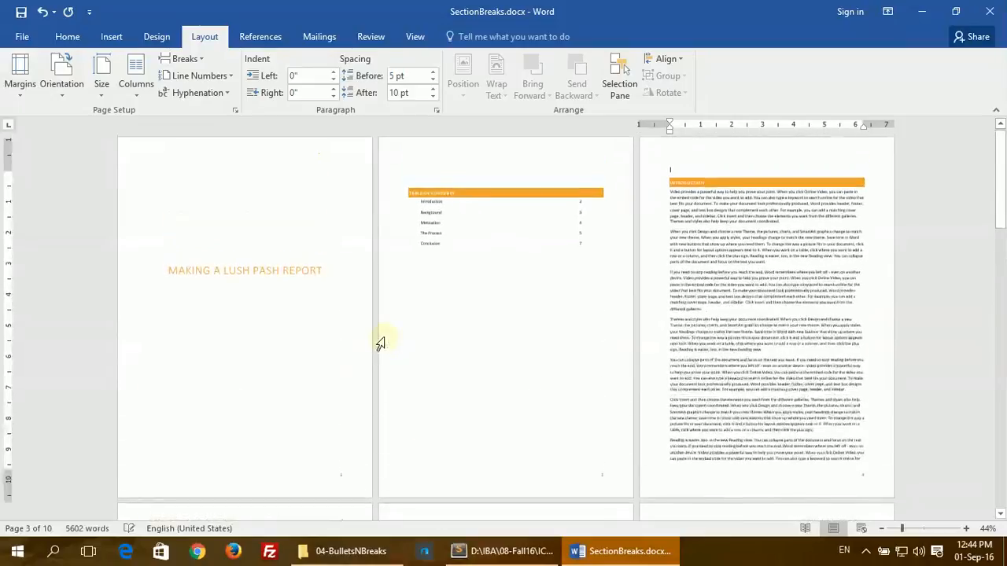
Show the formatting marks and reveal the section break markers after the title and after the table of contents.
left_click(52, 41)
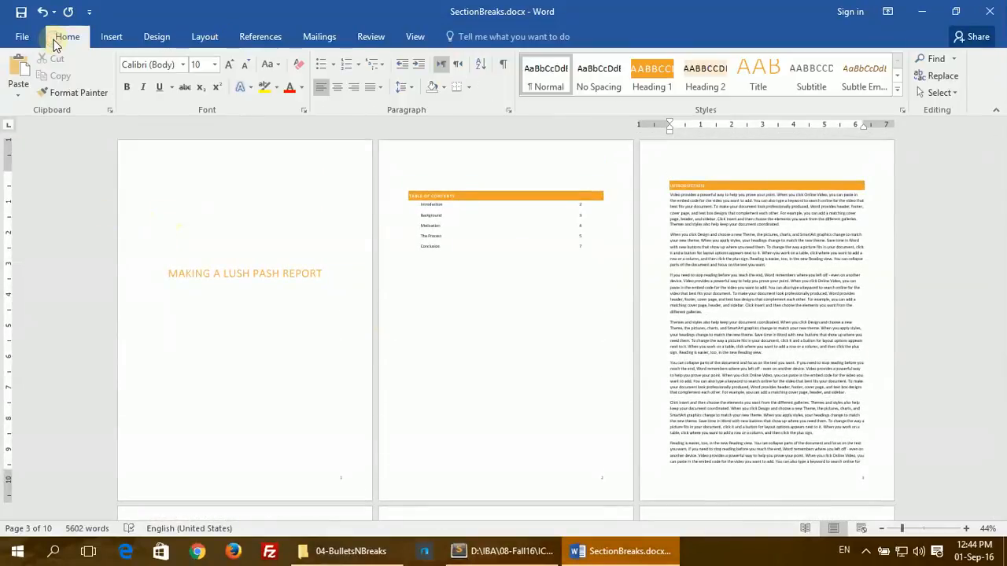
left_click(504, 69)
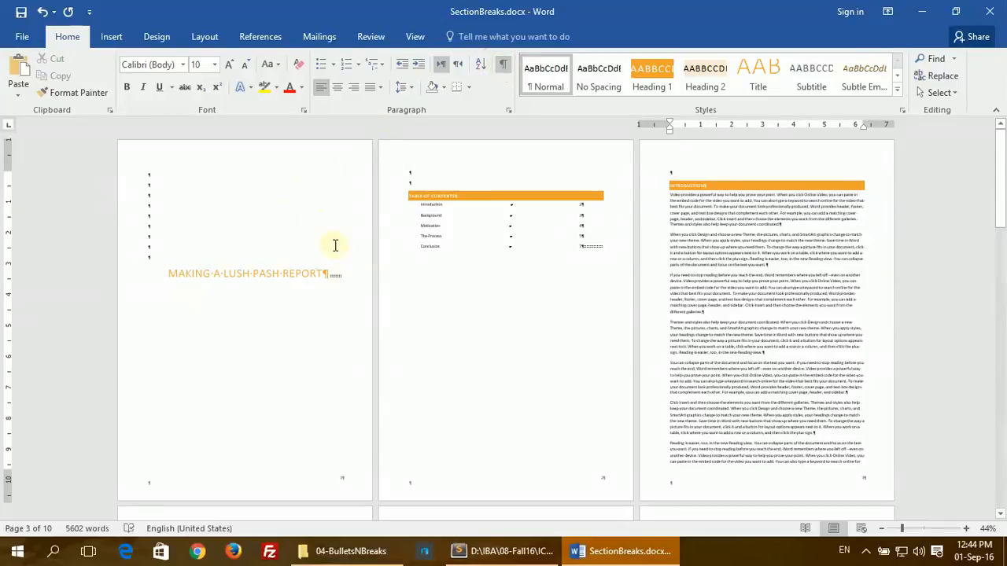
left_click(330, 274)
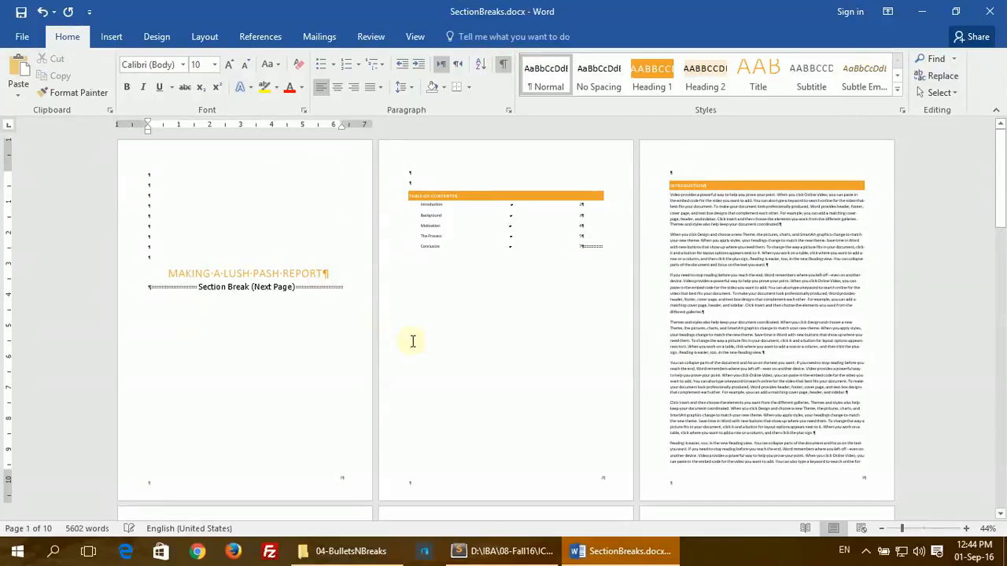
left_click(580, 244)
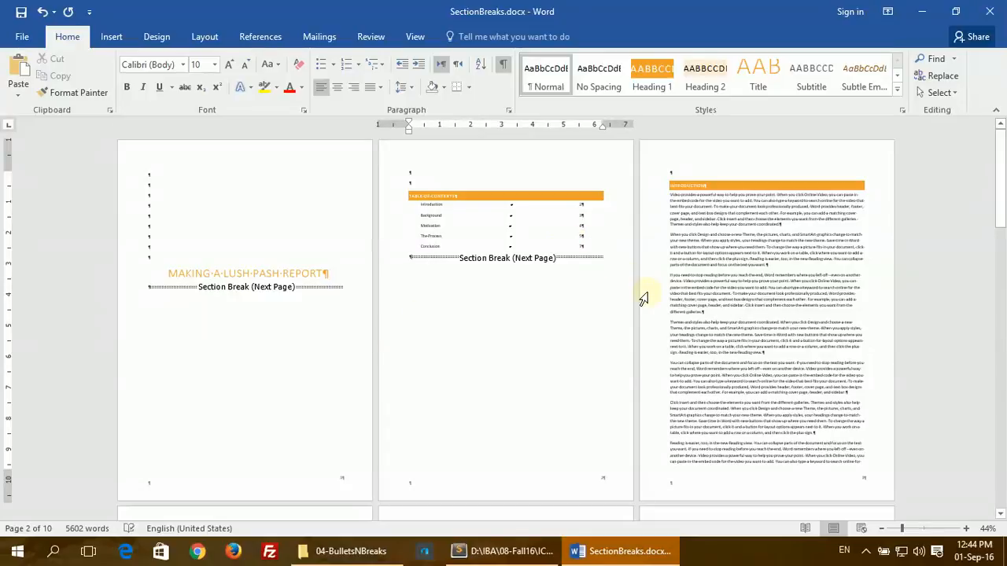
scroll(461, 275, "down", 6)
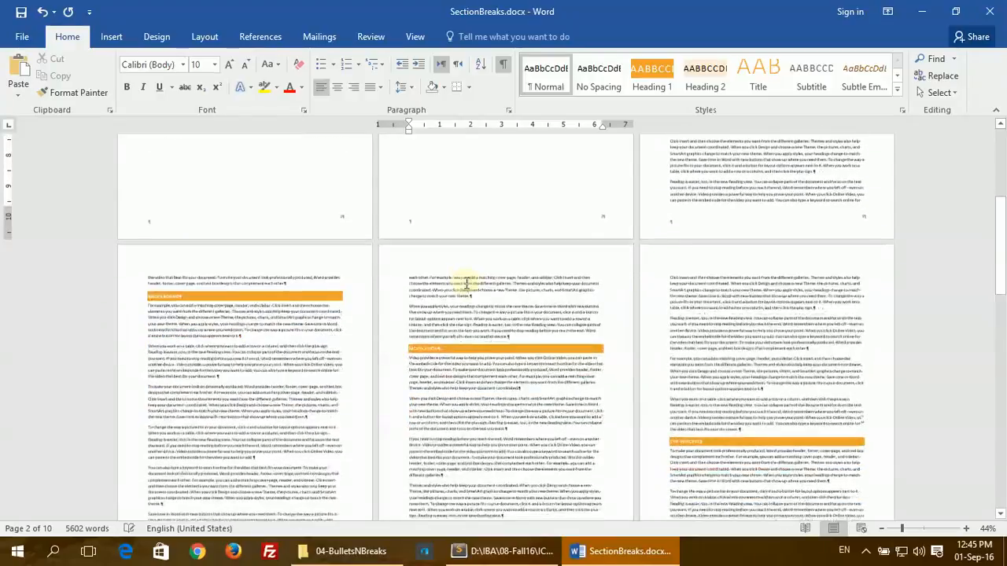
scroll(476, 291, "up", 8)
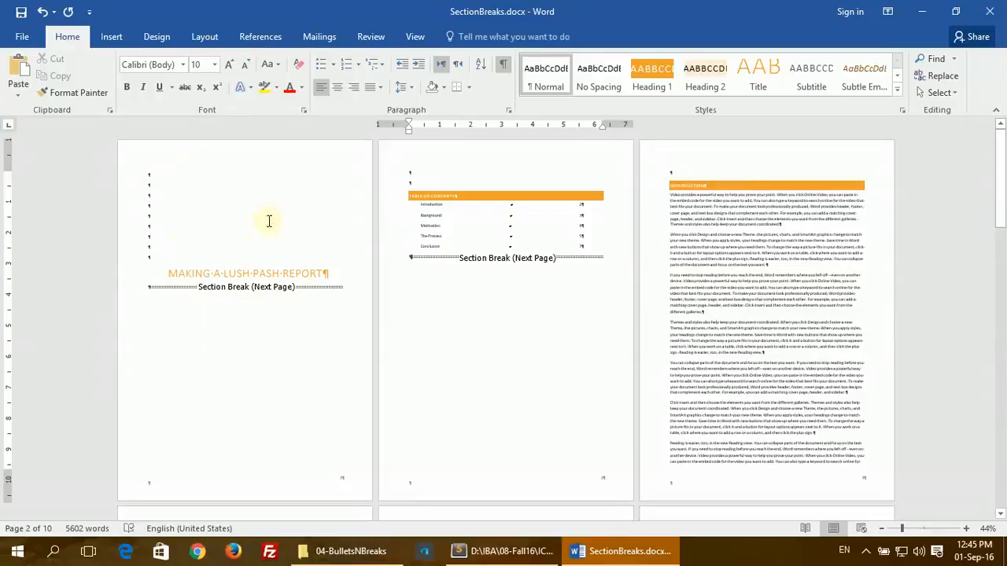
Start a page border for the title page and limit it to "This section".
left_click(233, 216)
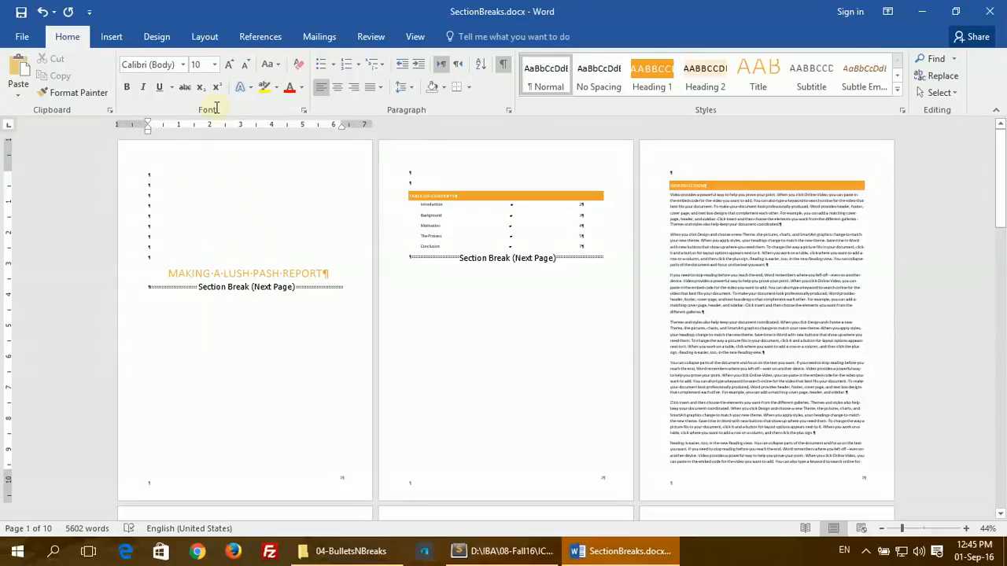
left_click_drag(338, 271, 142, 168)
left_click(233, 227)
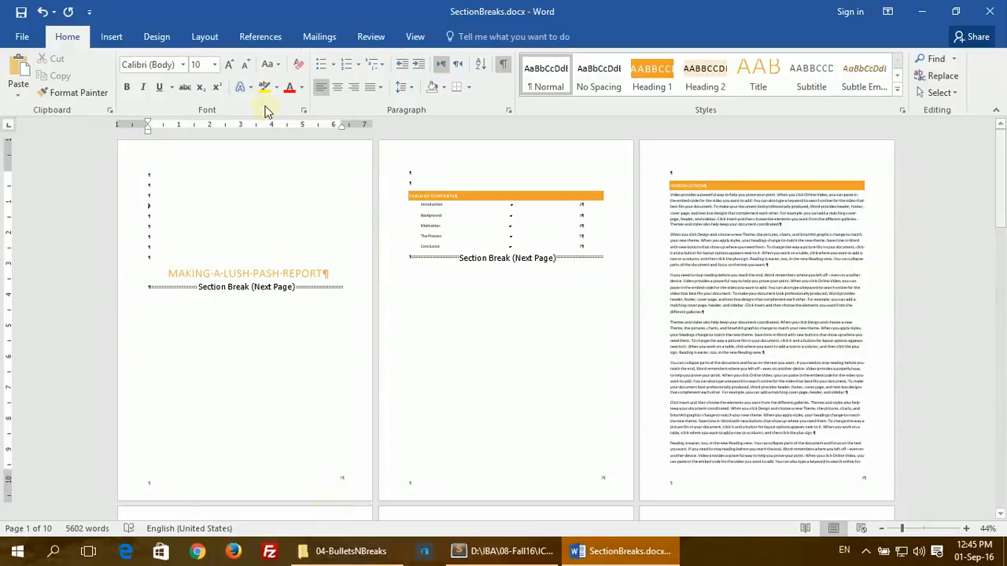
left_click(169, 39)
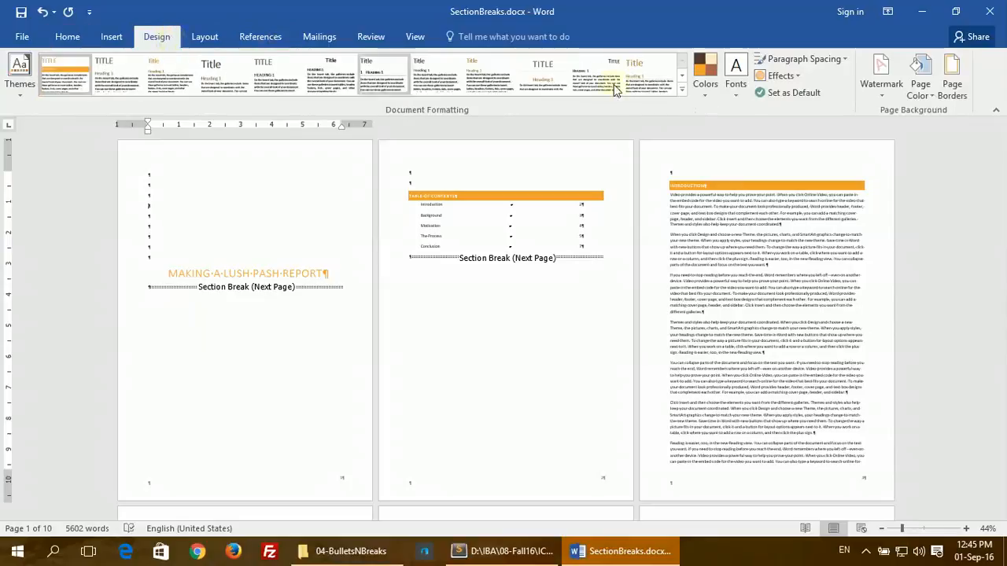
left_click(951, 74)
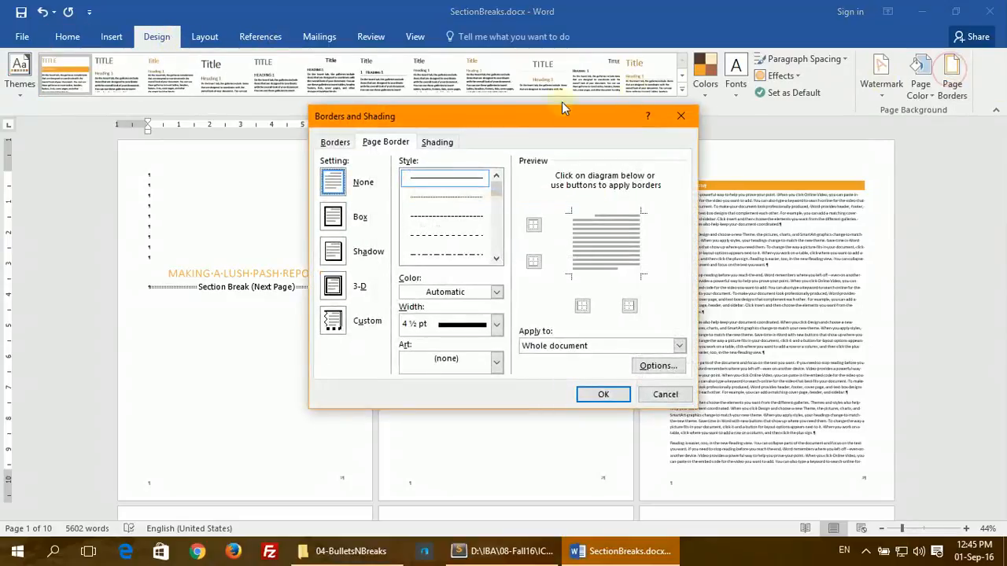
left_click(558, 350)
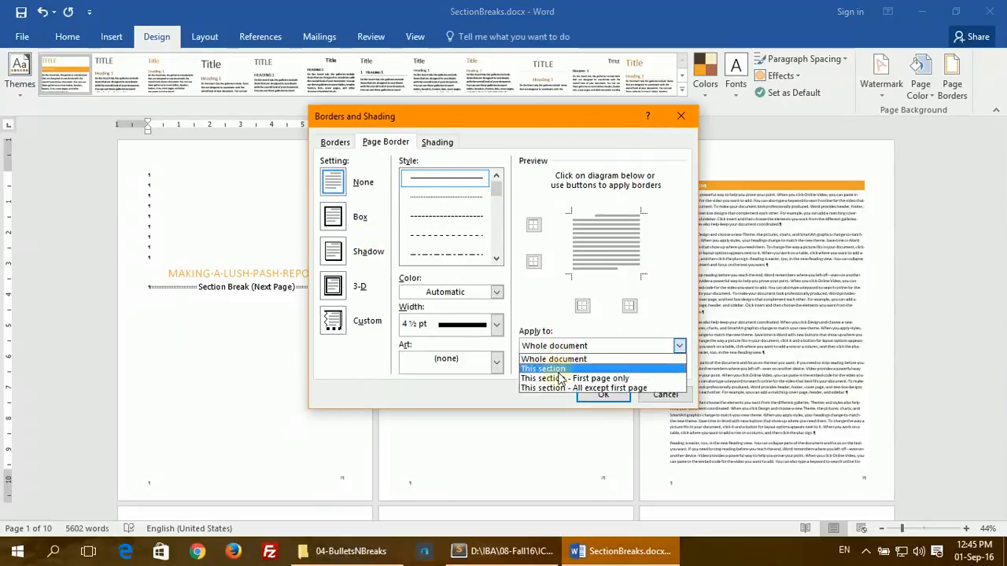
left_click(560, 369)
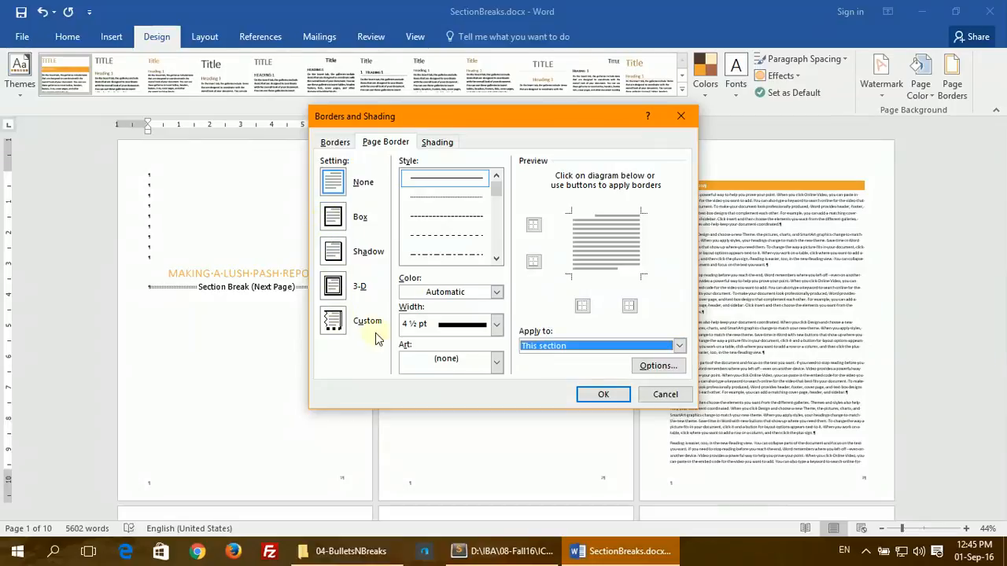
Choose the yellow star art for the title page's border and apply it.
left_click(461, 366)
scroll(461, 425, "down", 3)
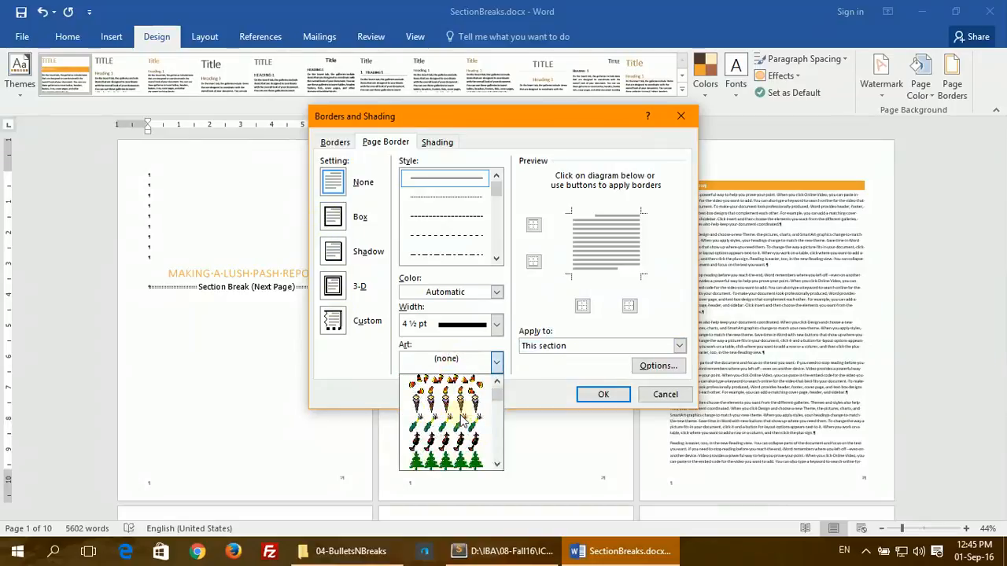
scroll(458, 454, "down", 4)
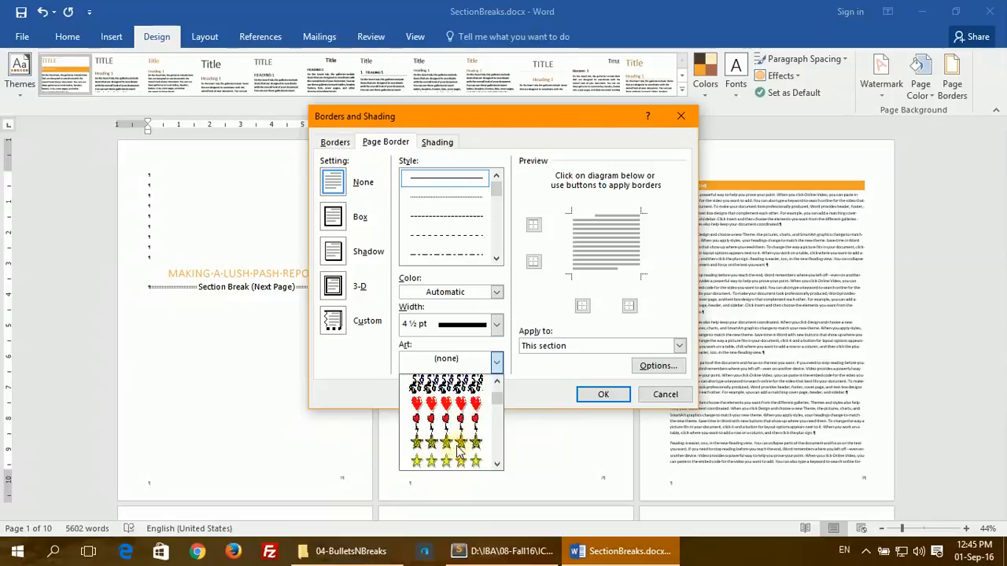
scroll(458, 440, "down", 3)
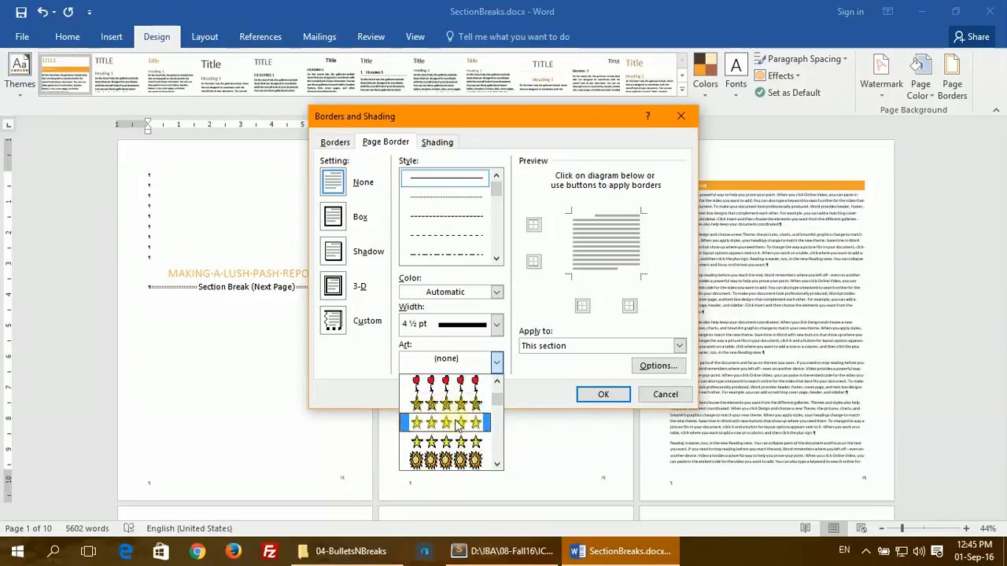
left_click(459, 423)
left_click(607, 397)
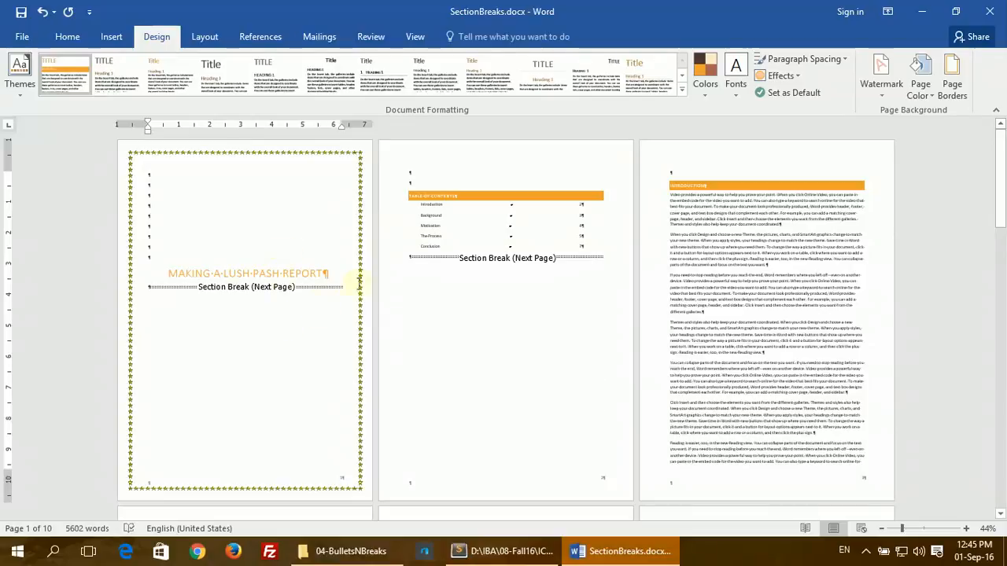
Start a Shadow page border for the table of contents page and limit it to "This section".
left_click(455, 221)
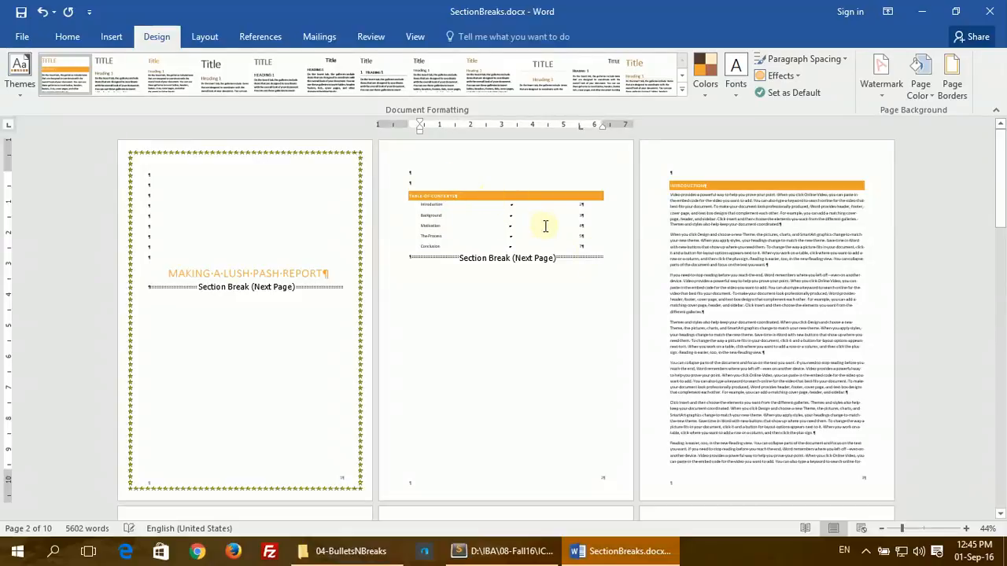
left_click(952, 84)
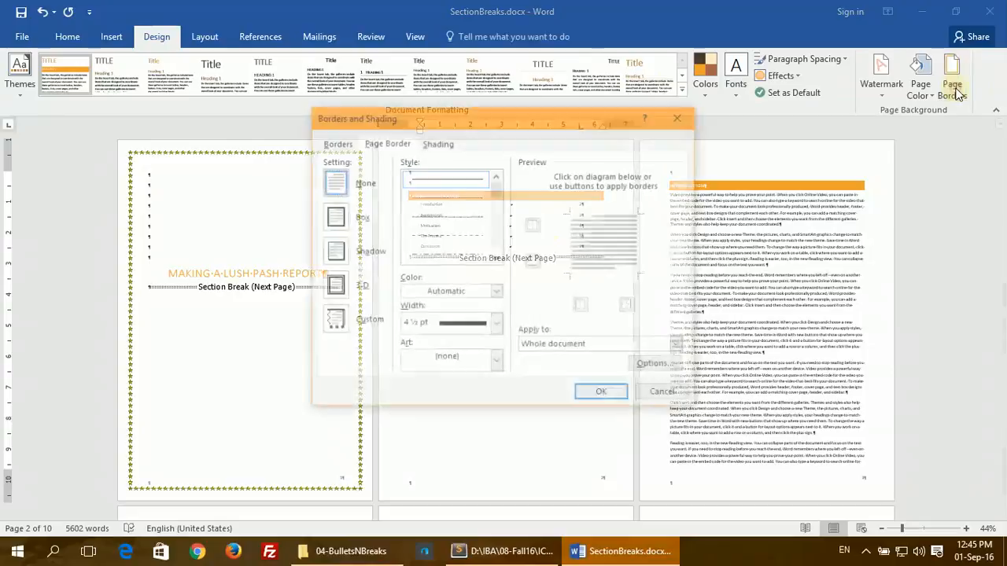
left_click(583, 346)
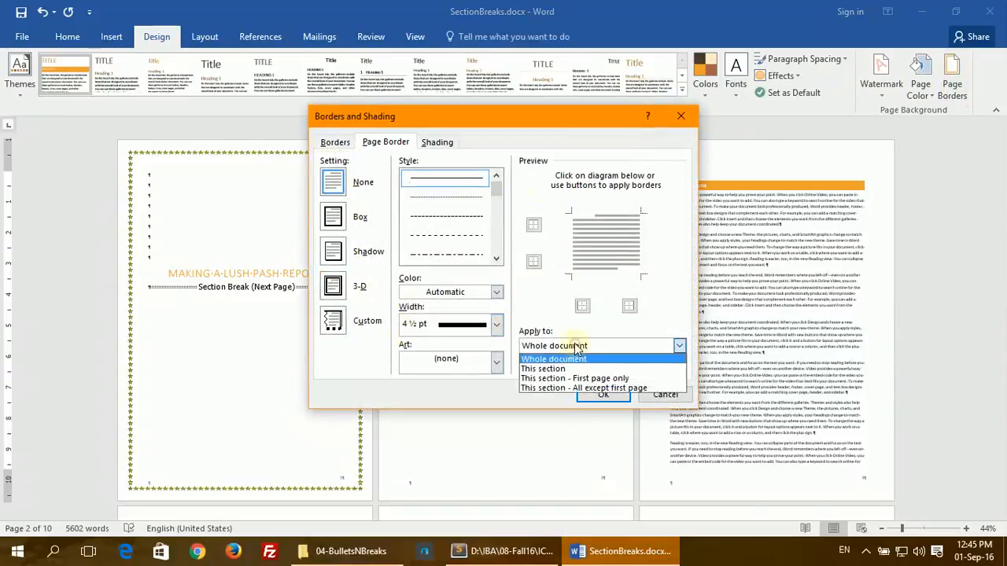
left_click(564, 370)
left_click(335, 251)
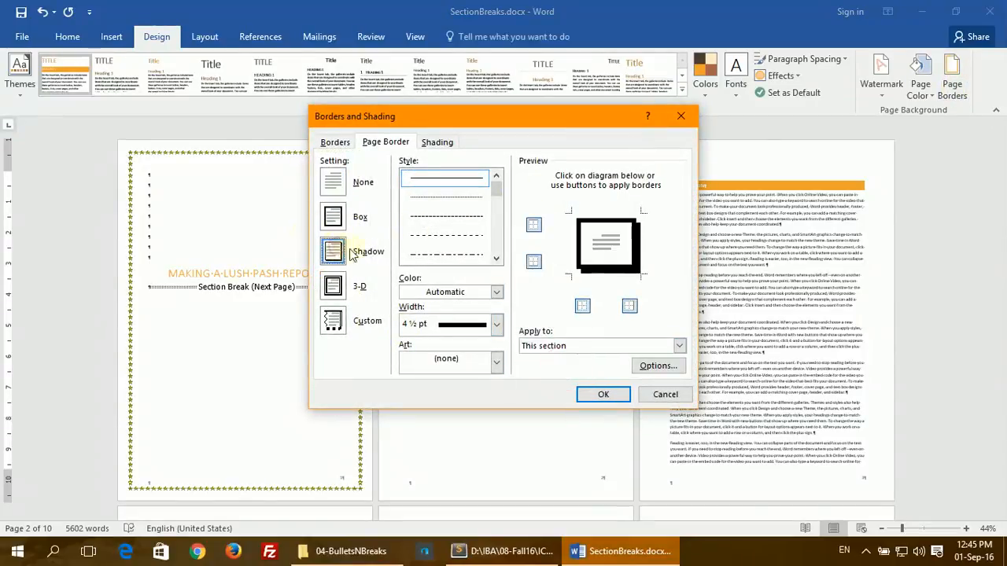
Give the table of contents page border a width of 2 ¼ pt and a gold color, and apply it.
left_click(472, 327)
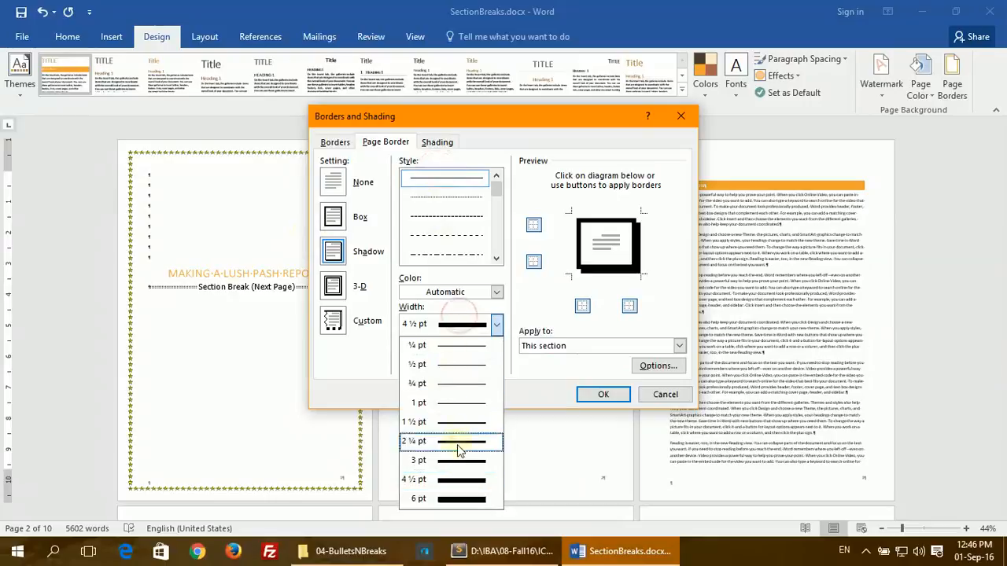
left_click(459, 444)
left_click(437, 293)
left_click(431, 364)
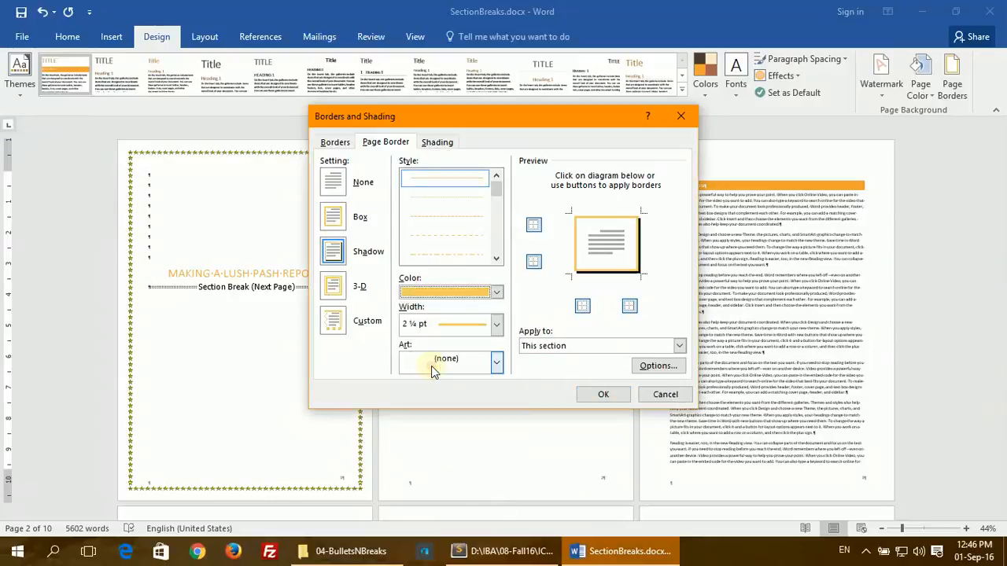
left_click(589, 395)
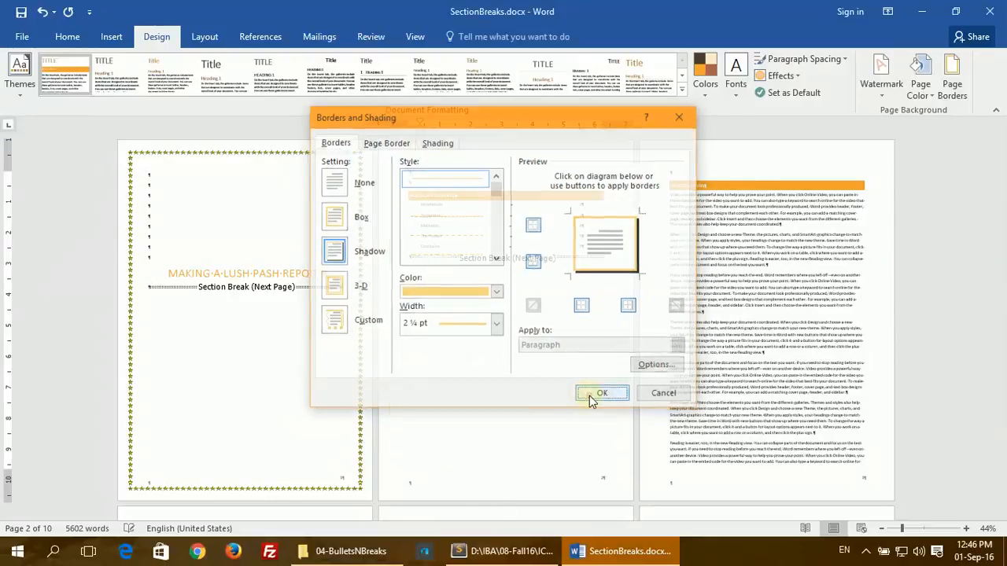
Insert a page break on a new line after the Conclusion entry of the table of contents.
left_click(708, 268)
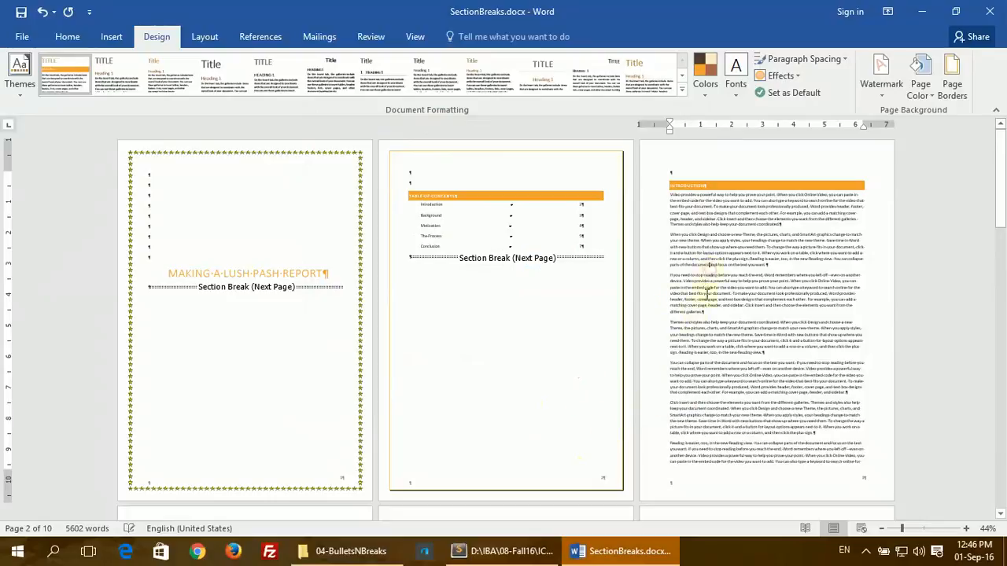
scroll(623, 307, "down", 10)
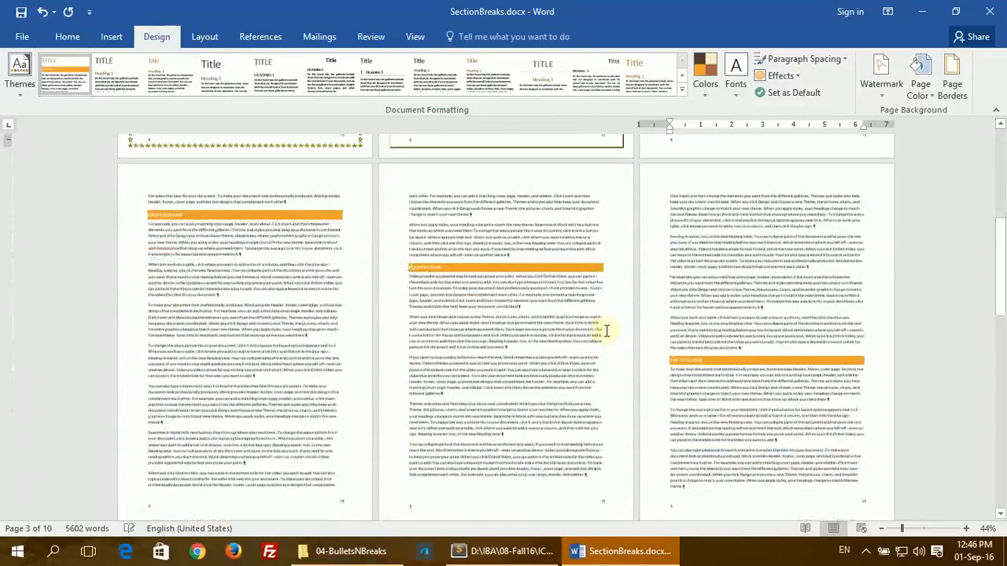
scroll(606, 332, "up", 2)
scroll(605, 331, "up", 5)
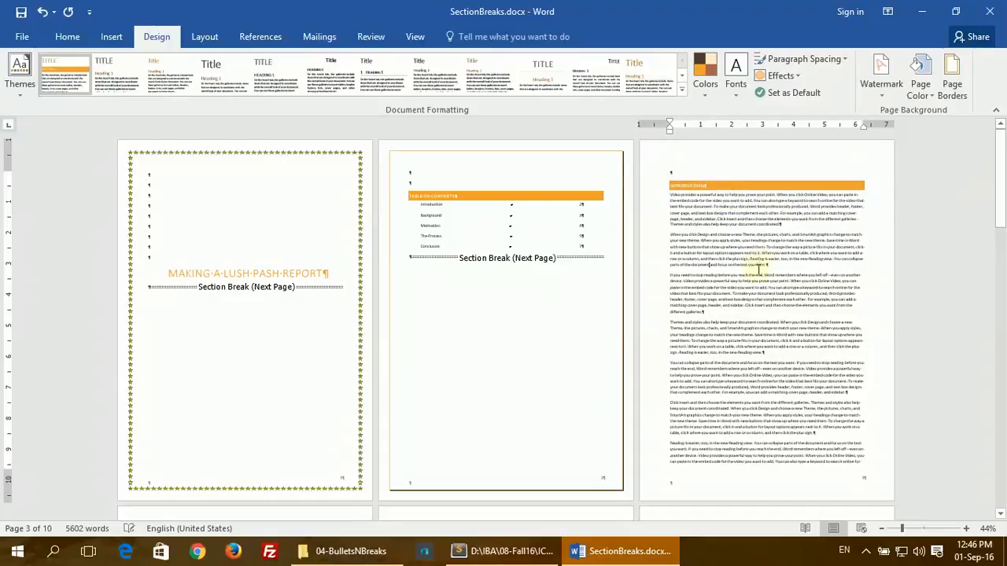
left_click(478, 242)
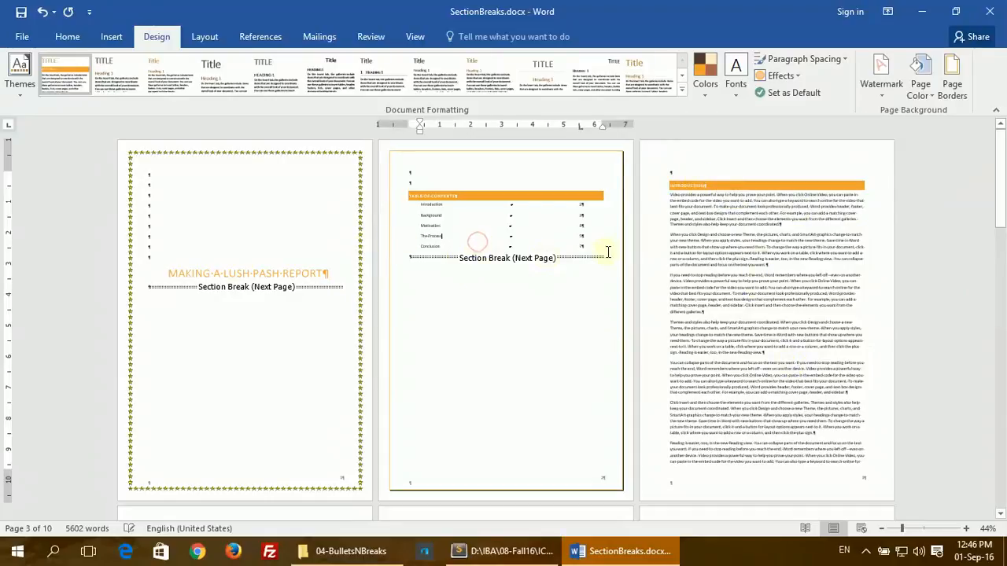
left_click(595, 248)
key("Return")
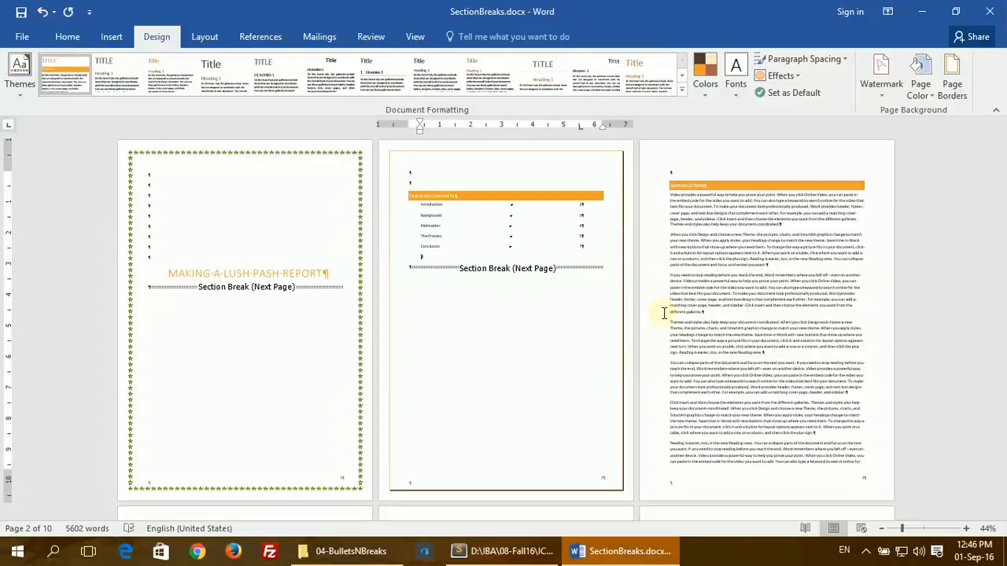
key("ctrl+Return")
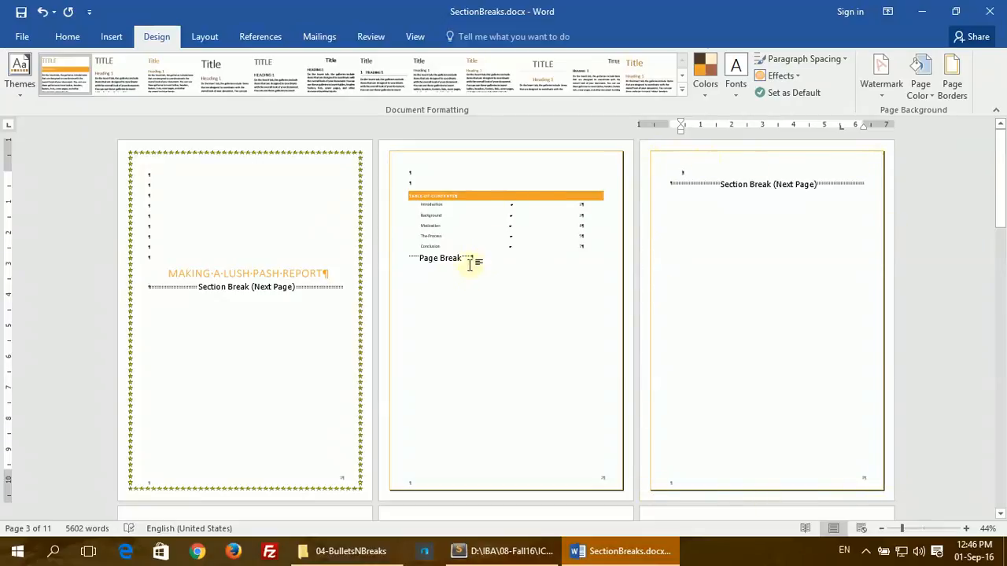
Insert two page breaks directly after the report title on the title page.
left_click(333, 276)
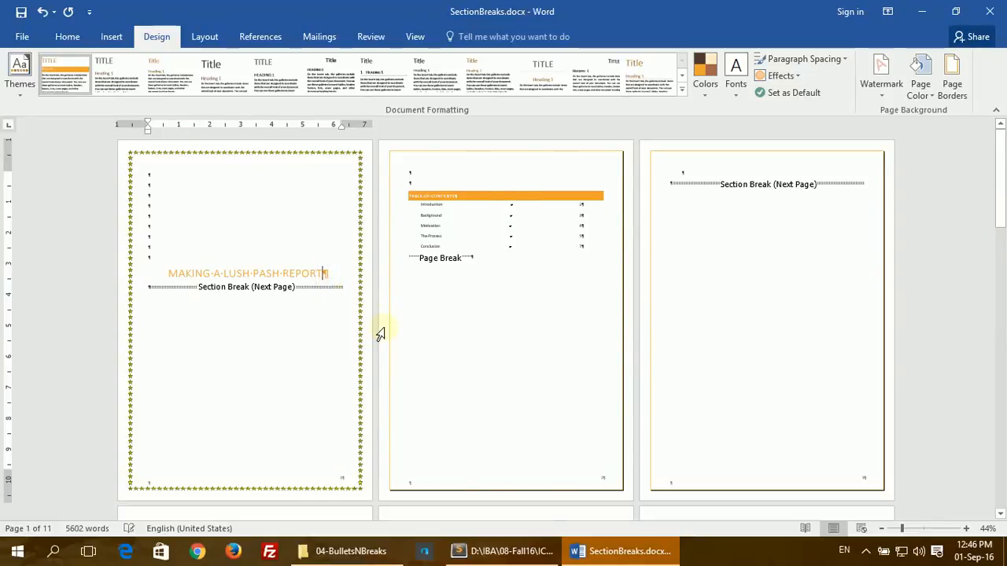
key("ctrl+Return")
key("ctrl+Return")
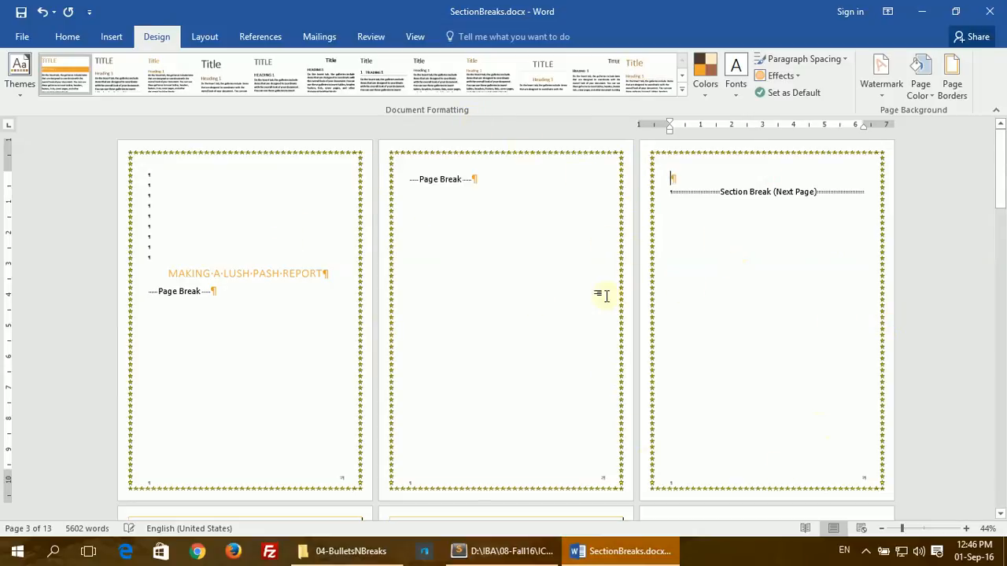
Delete the two page breaks and the extra blank paragraph after the report title.
key("BackSpace")
key("BackSpace")
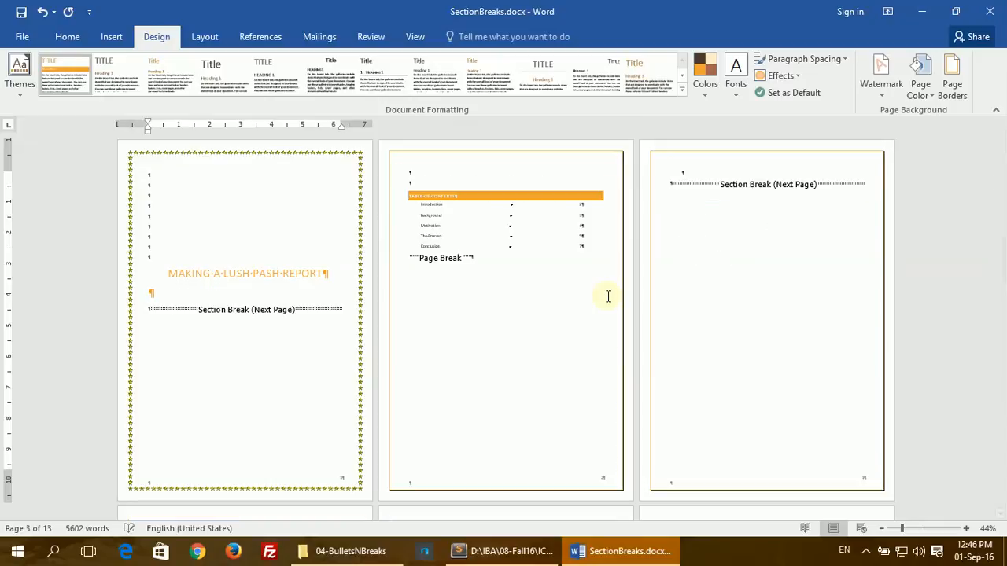
key("BackSpace")
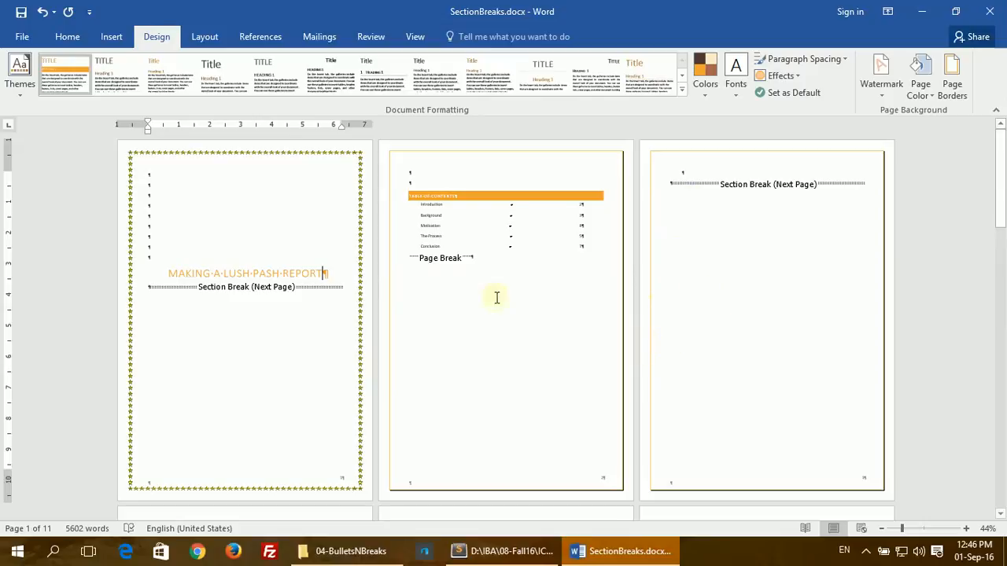
Delete the page break after the table of contents.
left_click(477, 252)
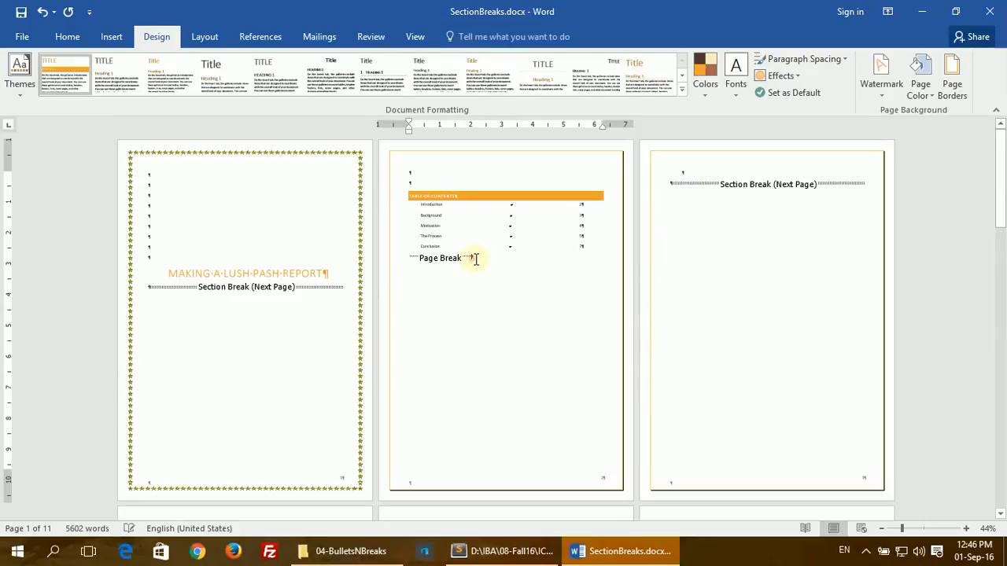
left_click(706, 175)
left_click(482, 264)
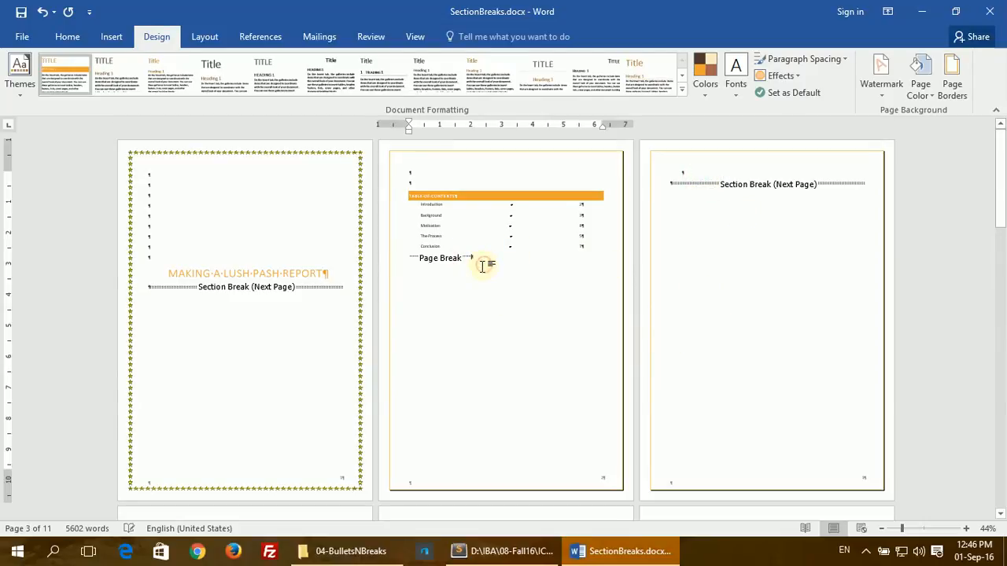
key("Delete")
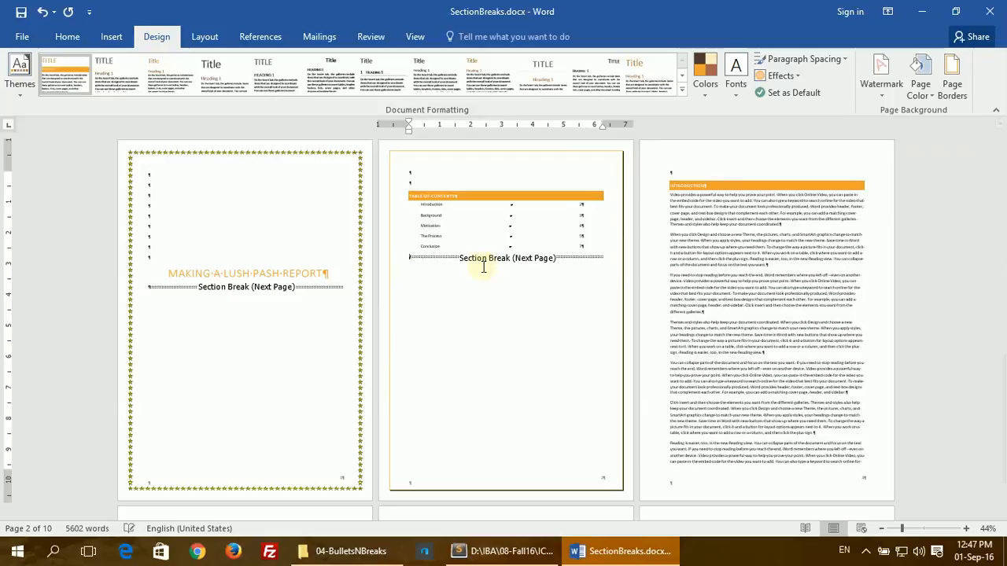
Insert a page break in the blank paragraph above the Introduction heading.
left_click(442, 290)
left_click(605, 256)
left_click(697, 173)
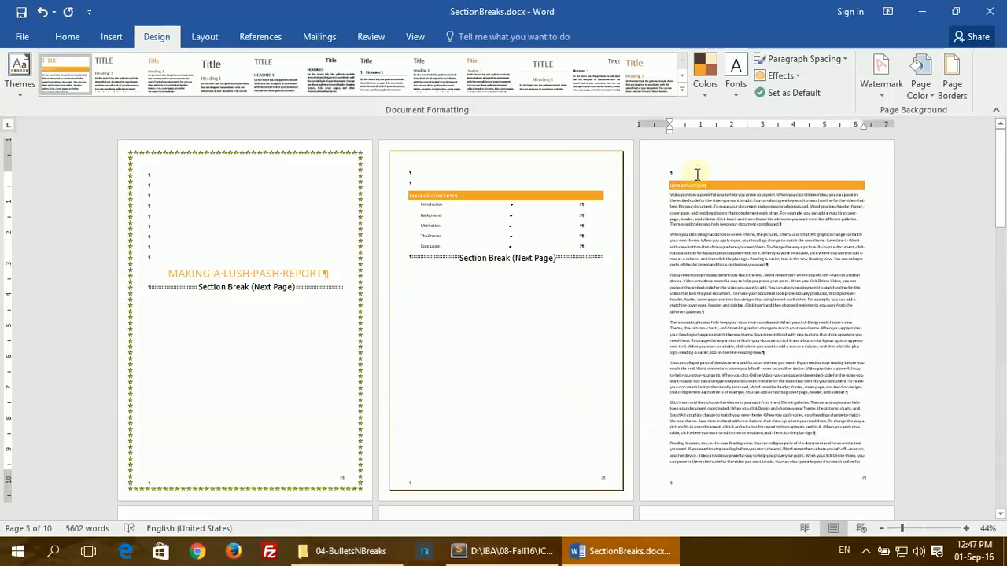
key("ctrl+Return")
left_click(681, 171)
left_click(699, 239)
scroll(608, 250, "up", 1)
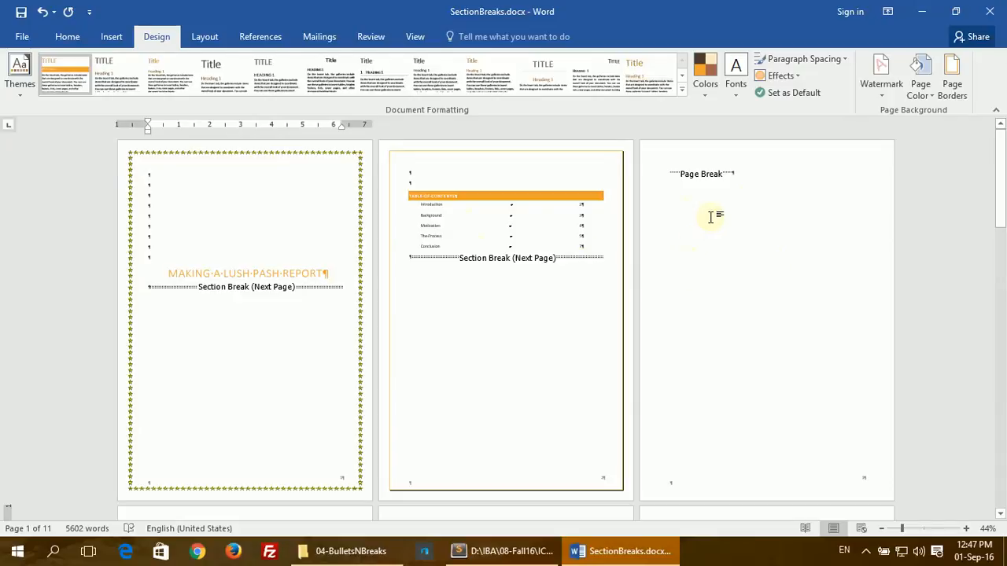
Delete the page break and the extra blank paragraph above the Introduction heading.
left_click(743, 174)
key("BackSpace")
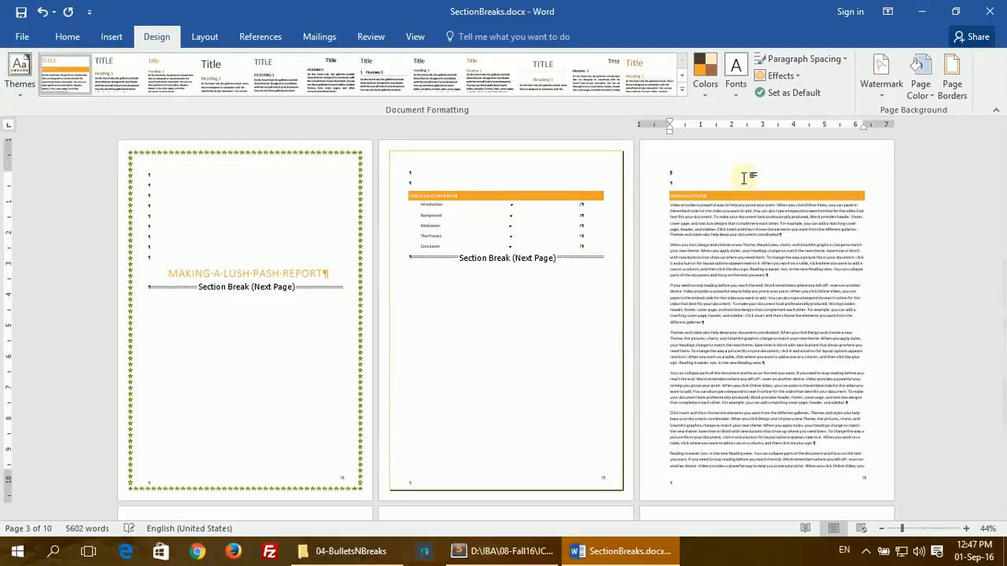
key("BackSpace")
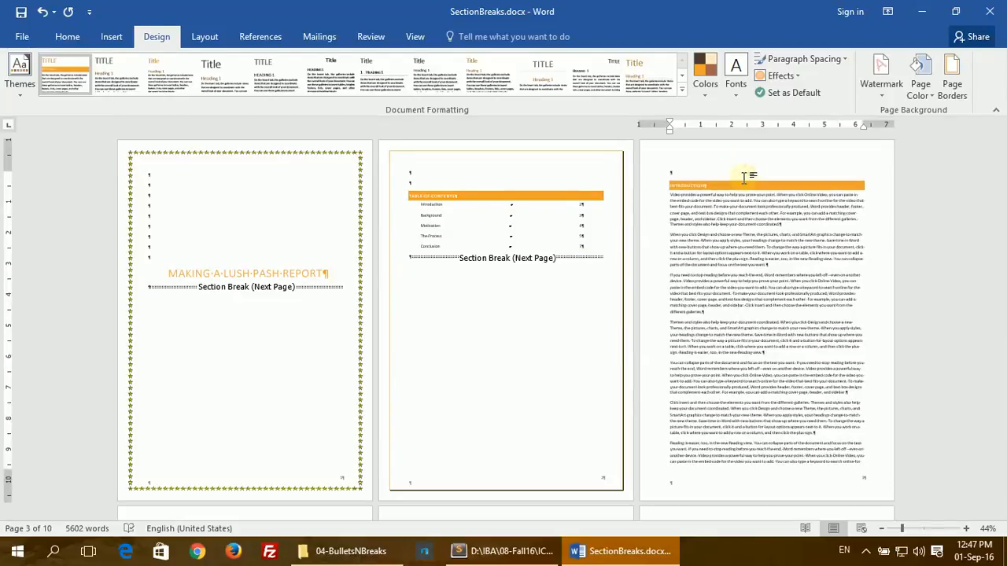
Add a blank paragraph before "If you need to stop reading" in the Introduction and insert a Continuous section break there.
scroll(613, 268, "down", 5)
scroll(577, 319, "up", 3)
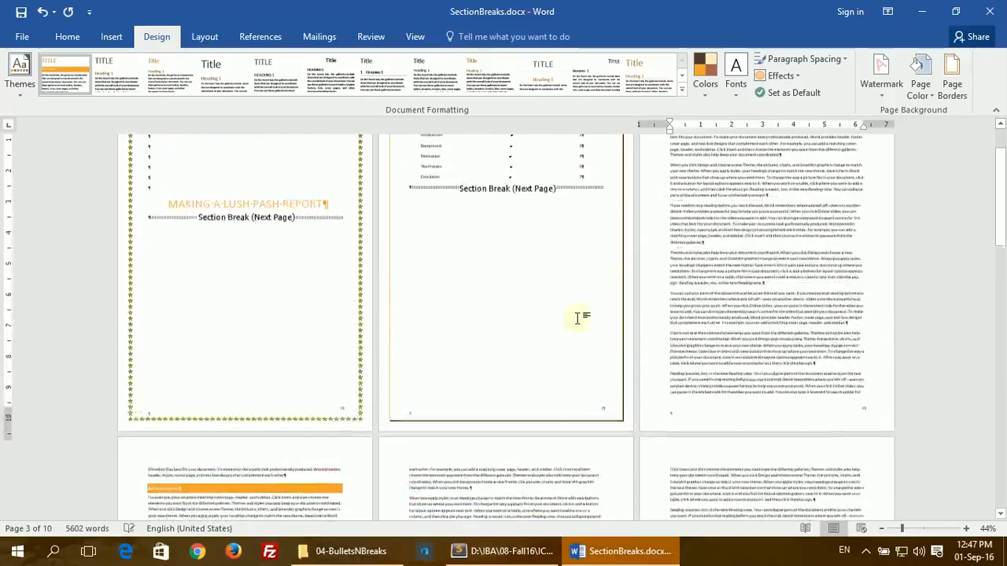
scroll(772, 253, "up", 3)
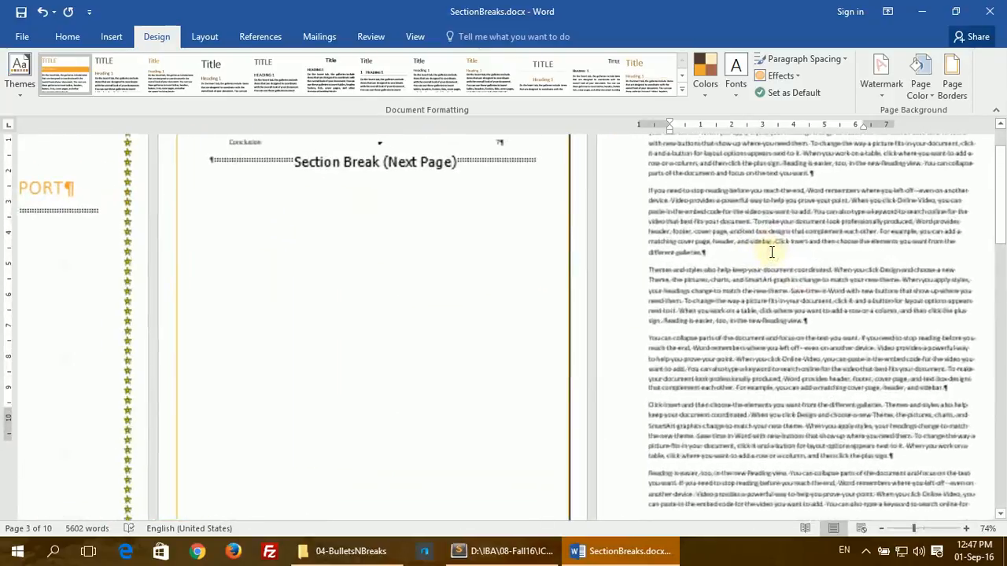
scroll(772, 253, "up", 2)
scroll(373, 264, "up", 2)
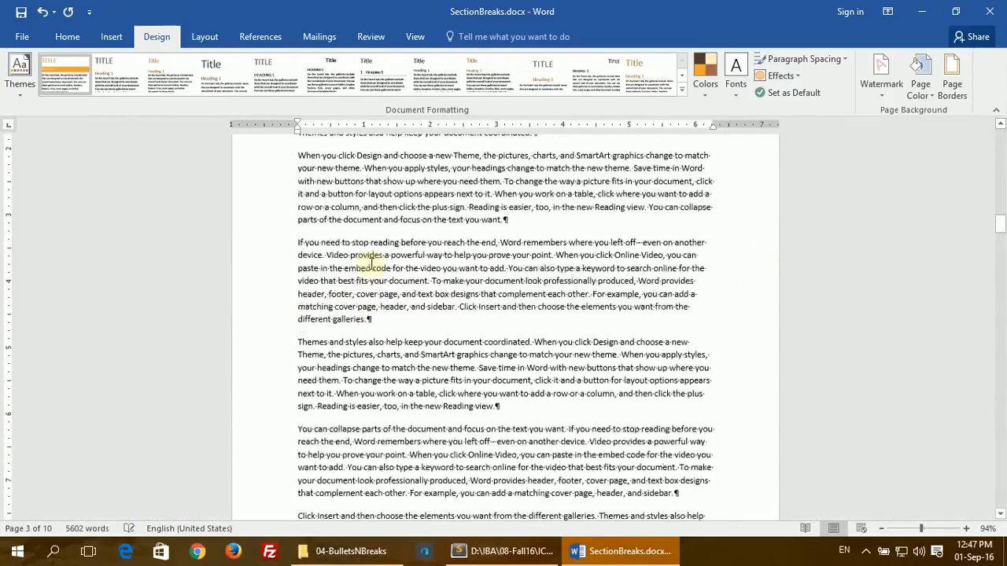
scroll(373, 264, "up", 2)
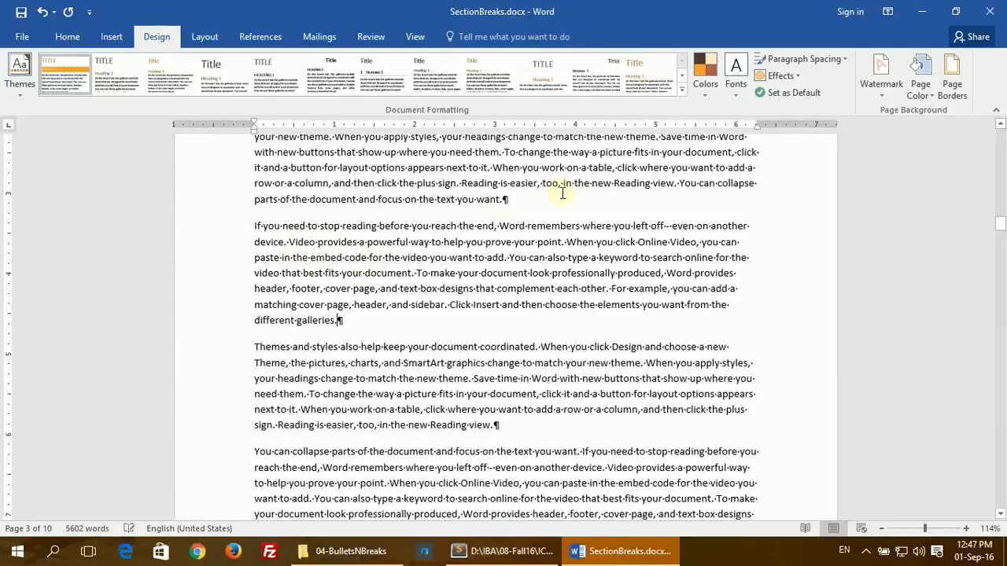
key("Return")
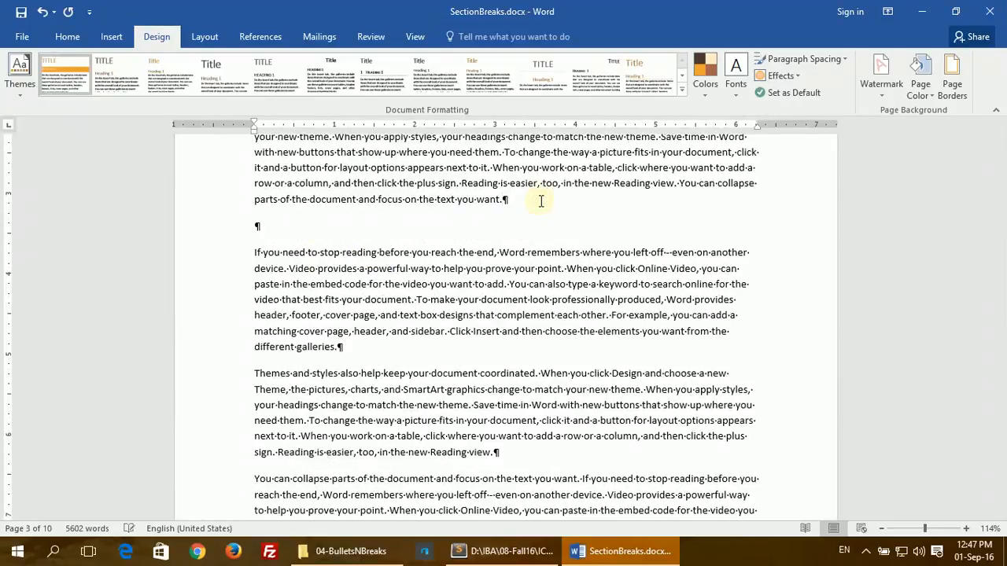
left_click(205, 36)
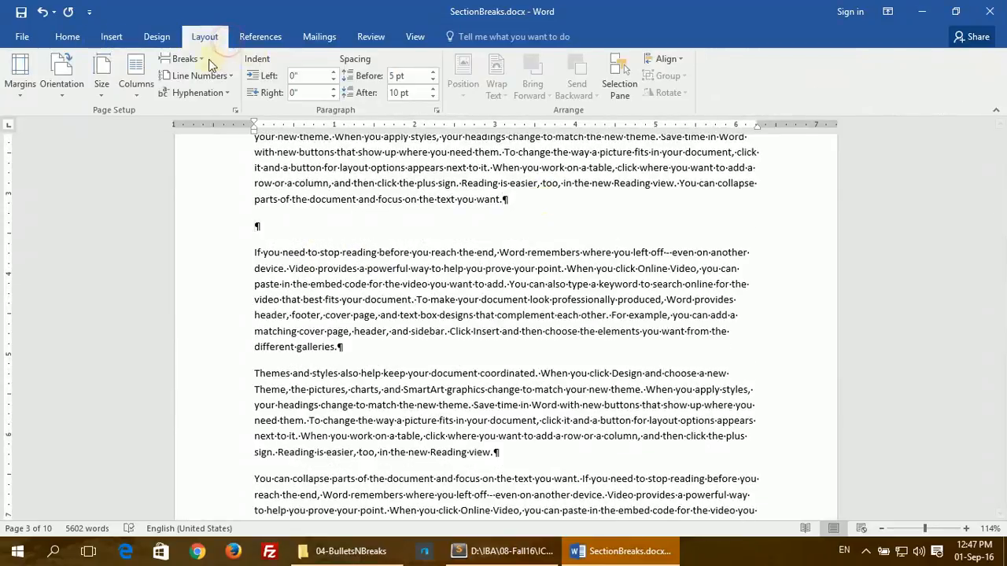
left_click(195, 60)
left_click(268, 298)
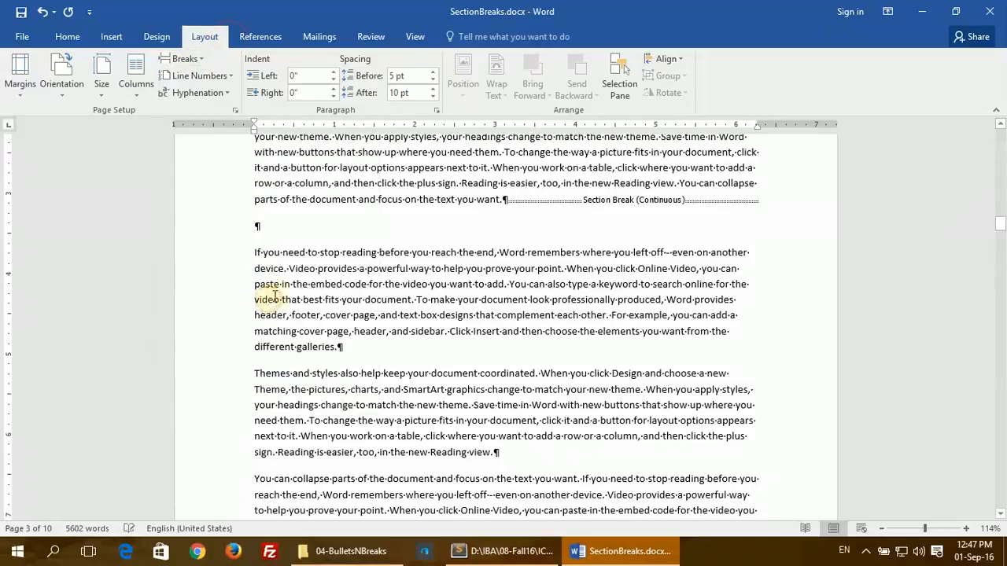
Insert a Continuous section break after the paragraph starting "You can collapse parts of the document" and move the break onto its own line.
scroll(512, 454, "down", 3)
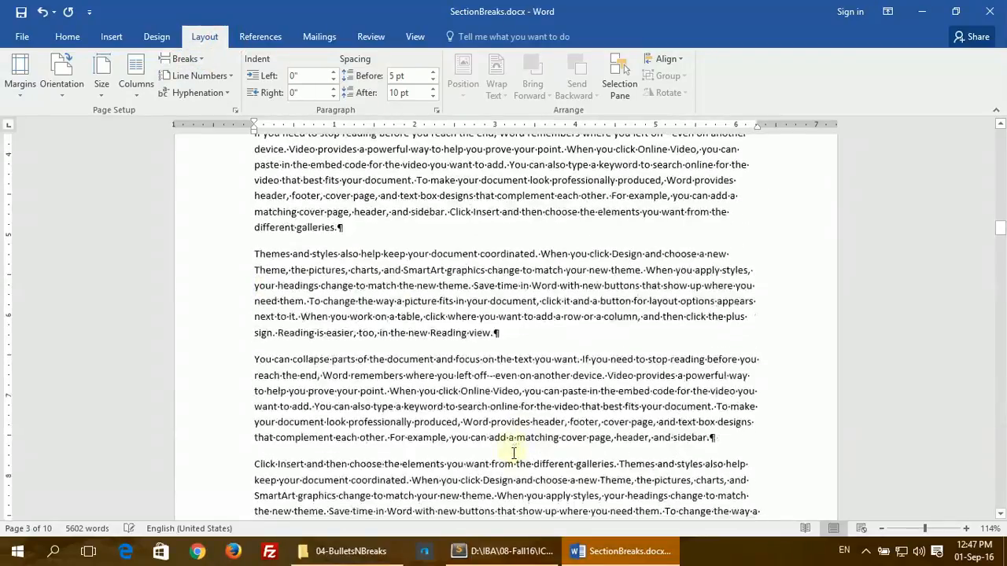
left_click(206, 61)
left_click(252, 305)
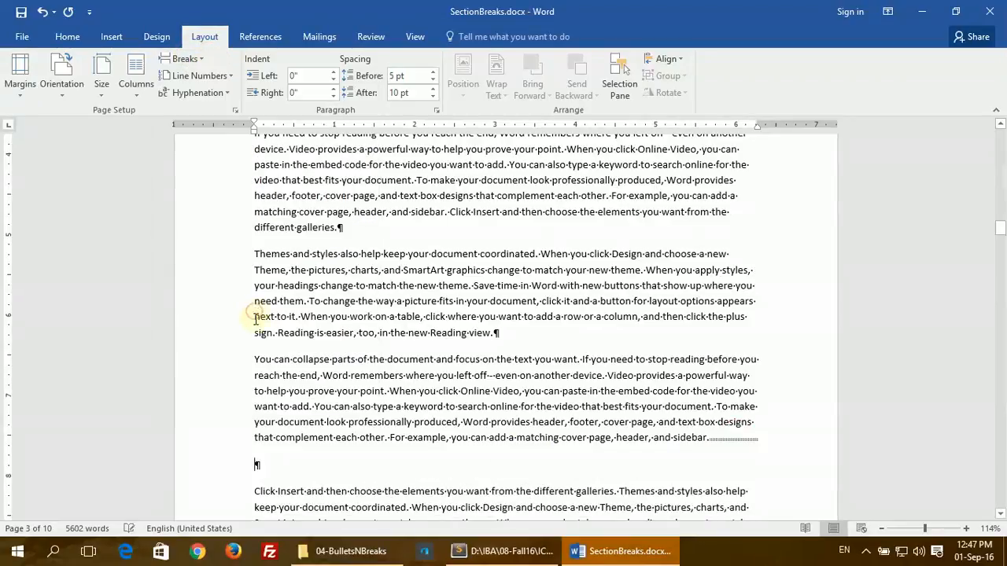
left_click(708, 441)
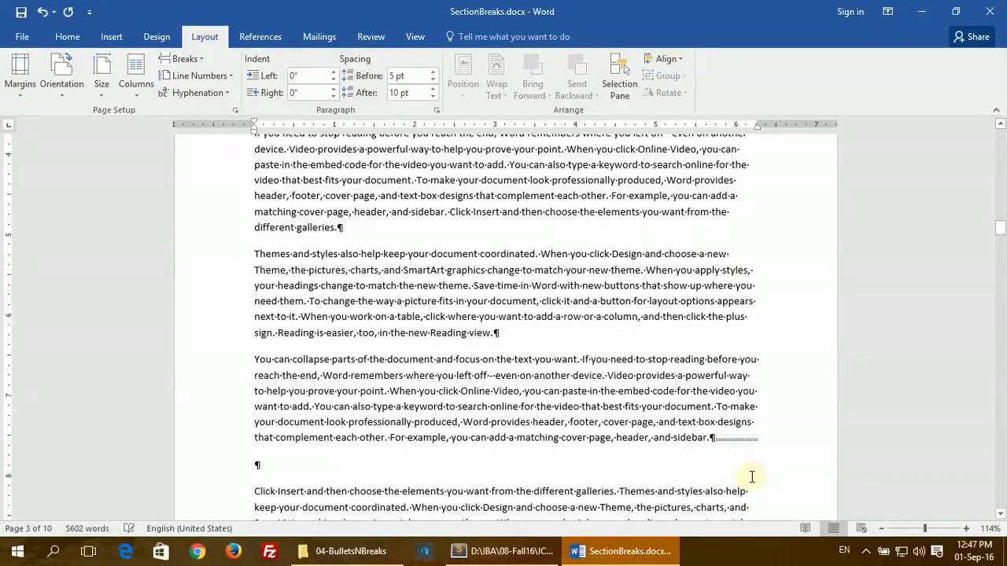
key("Return")
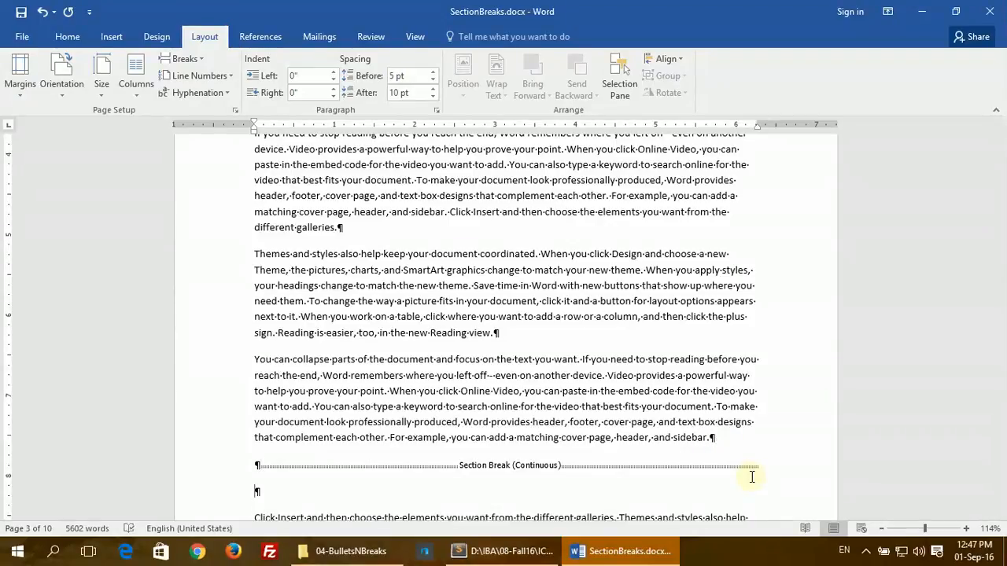
Move the first Continuous section break onto its own line and delete the blank paragraphs below both Continuous breaks.
key("Delete")
scroll(483, 205, "up", 3)
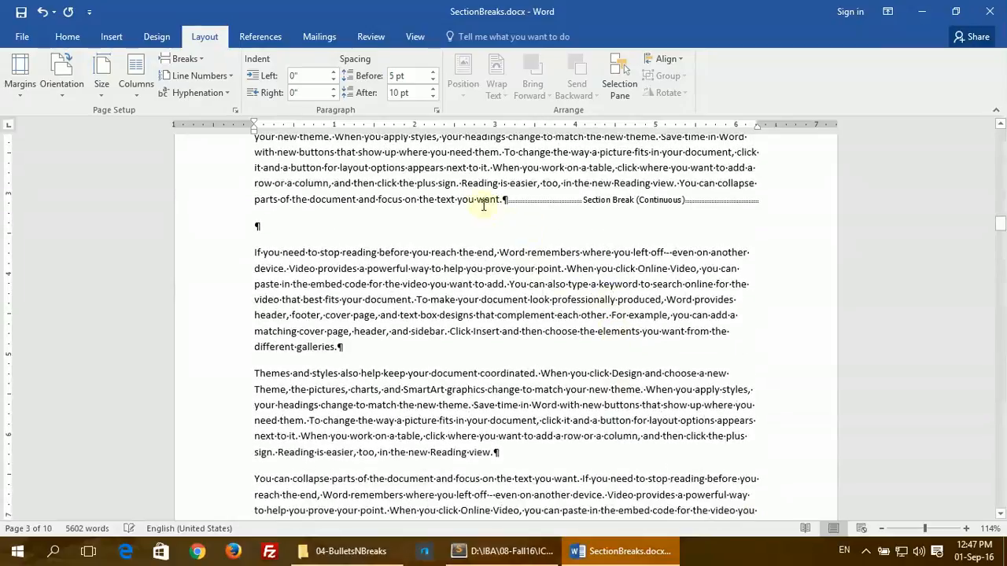
left_click(506, 201)
key("Return")
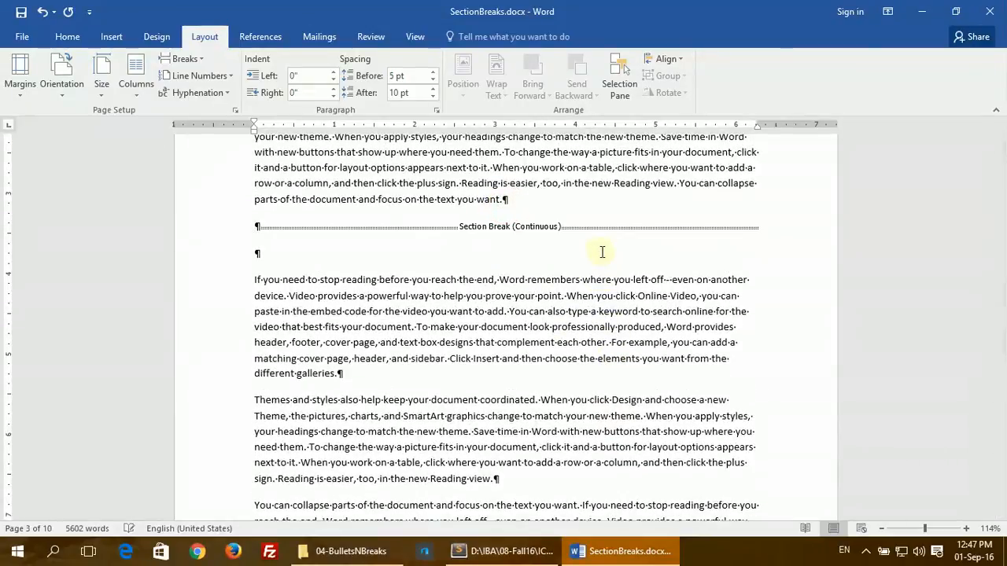
key("Delete")
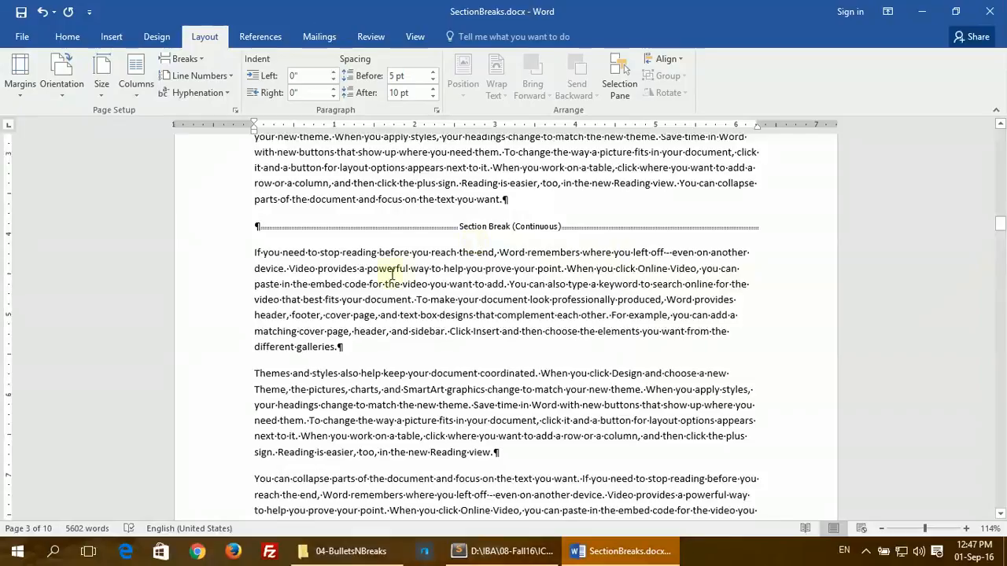
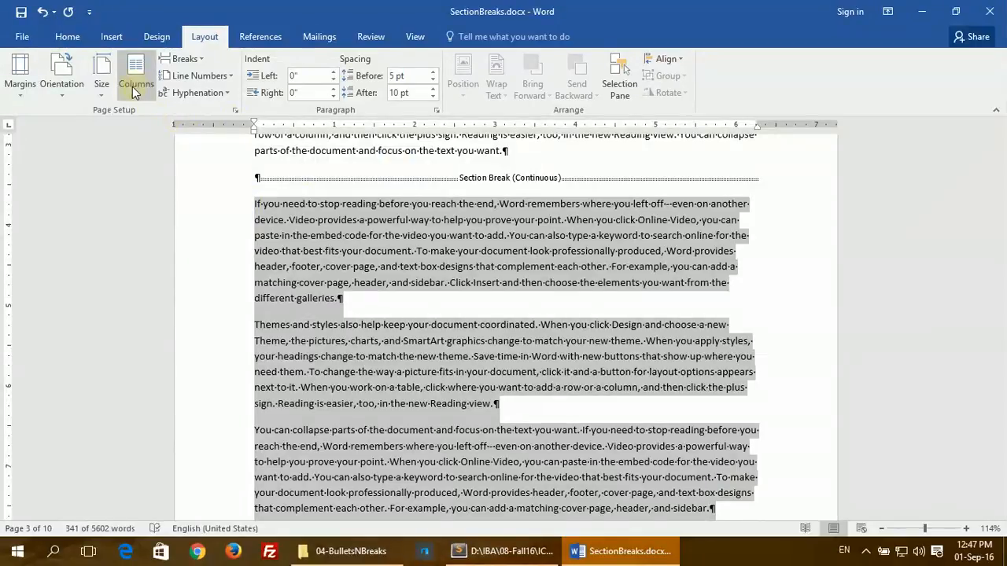
Format the section between the two Continuous breaks in two columns.
left_click(456, 315)
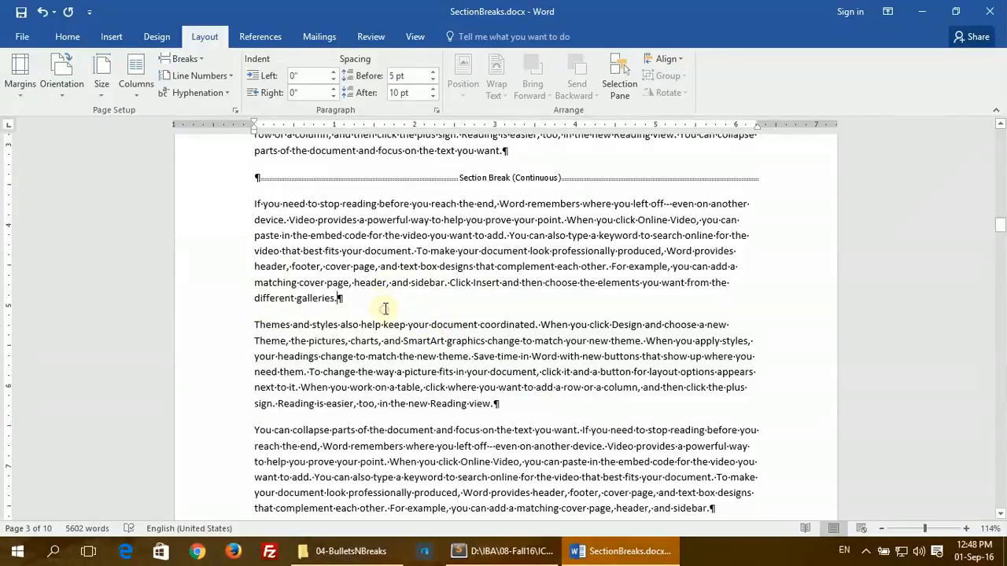
left_click(138, 96)
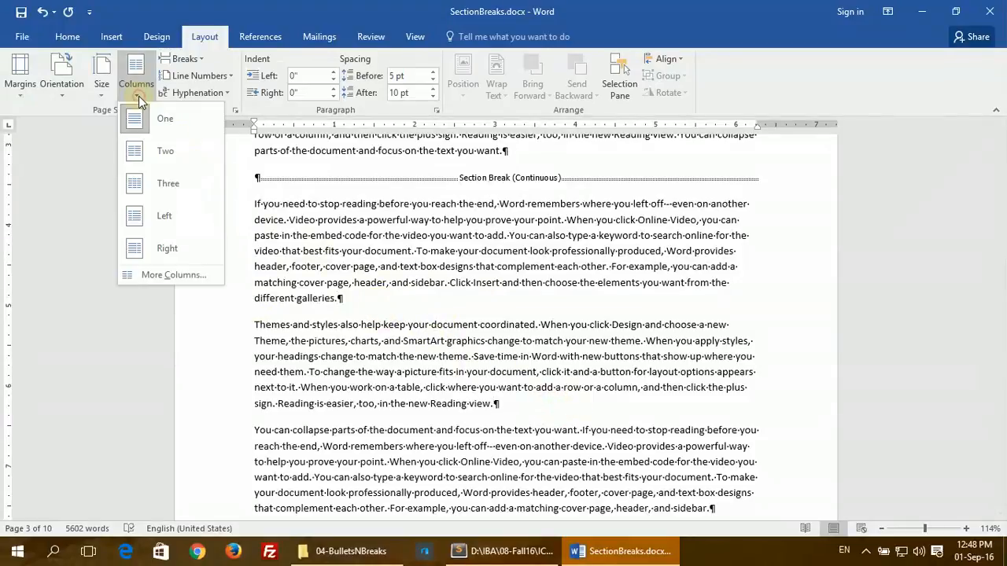
left_click(160, 169)
scroll(254, 255, "down", 2)
scroll(282, 264, "down", 3)
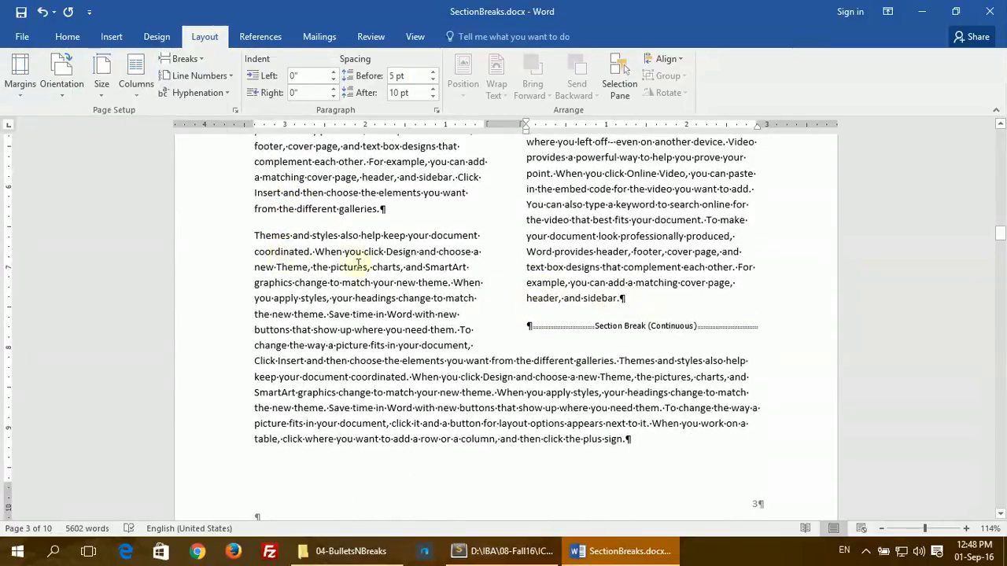
scroll(484, 331, "up", 6)
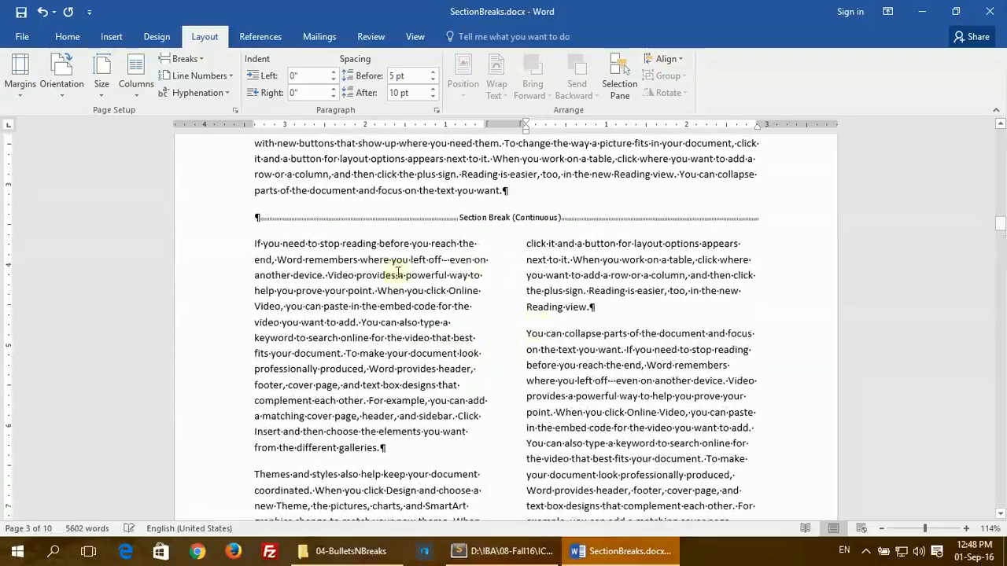
Add a blank paragraph before "Click Insert and then choose the elements" below the two-column section.
scroll(438, 403, "down", 8)
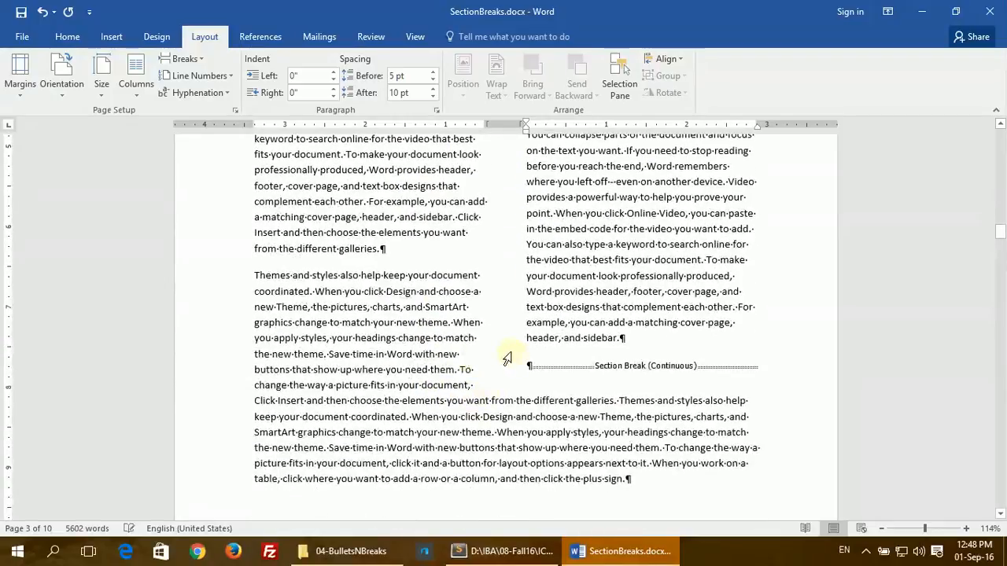
scroll(441, 299, "up", 2)
left_click(251, 361)
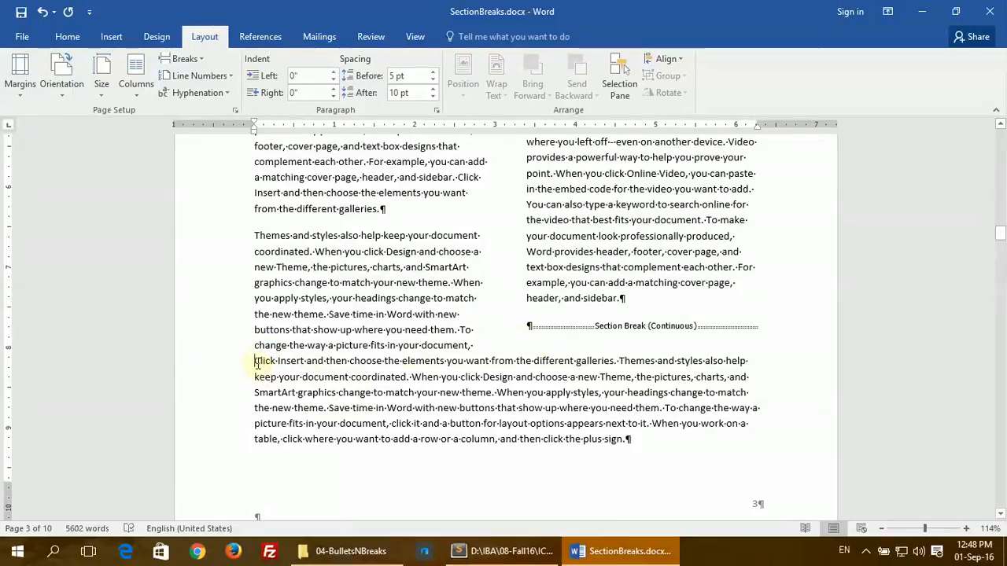
key("Return")
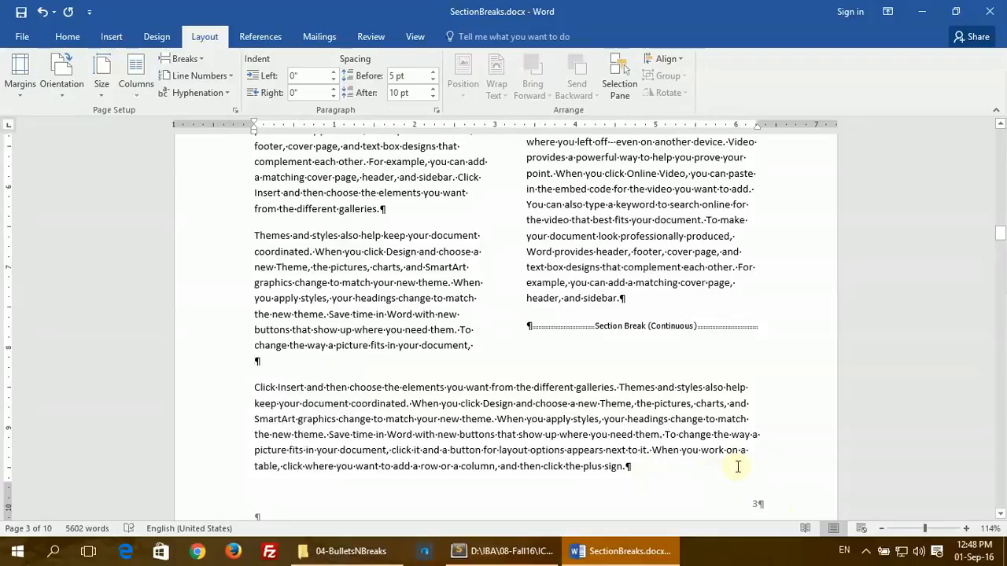
Insert a column break after "Save time in Word with new" in the two-column section and move the break onto its own line.
scroll(523, 334, "up", 1)
scroll(513, 378, "up", 1)
scroll(520, 318, "up", 1)
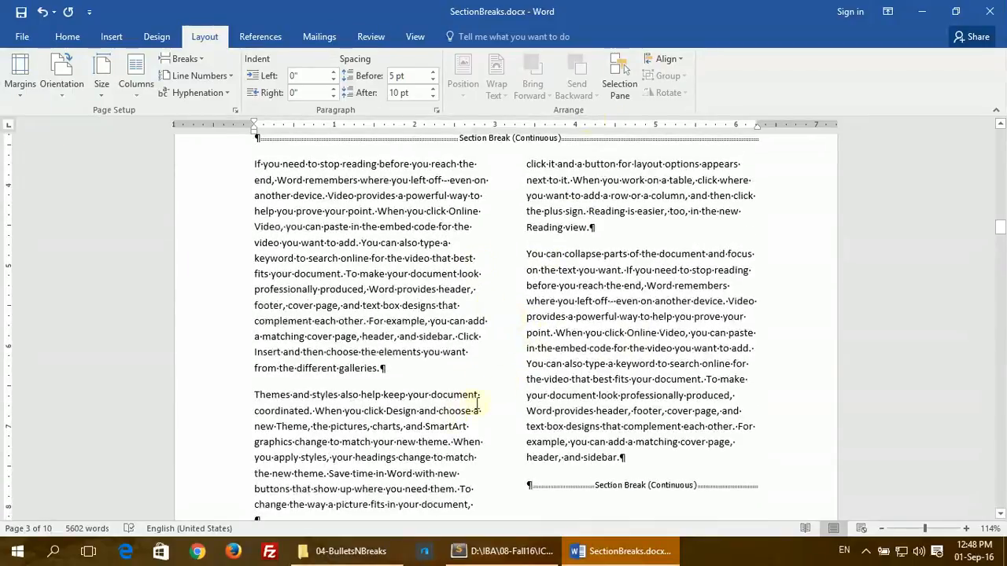
scroll(440, 319, "down", 1)
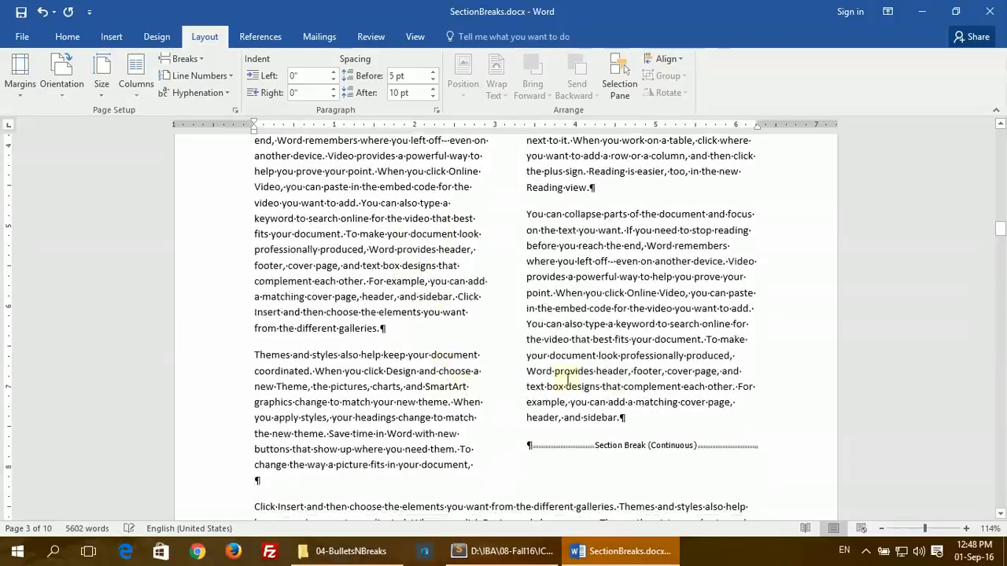
scroll(452, 367, "down", 1)
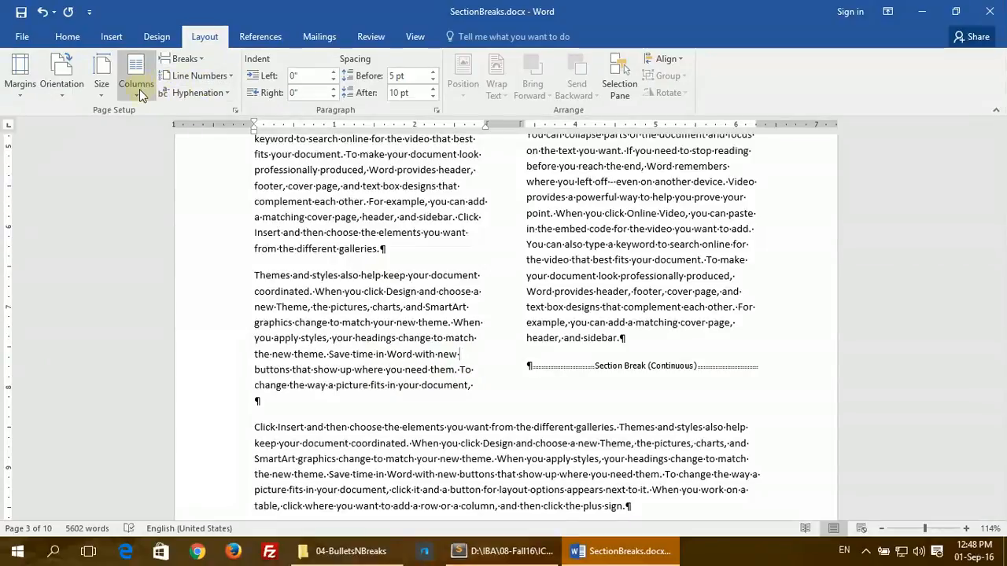
left_click(185, 59)
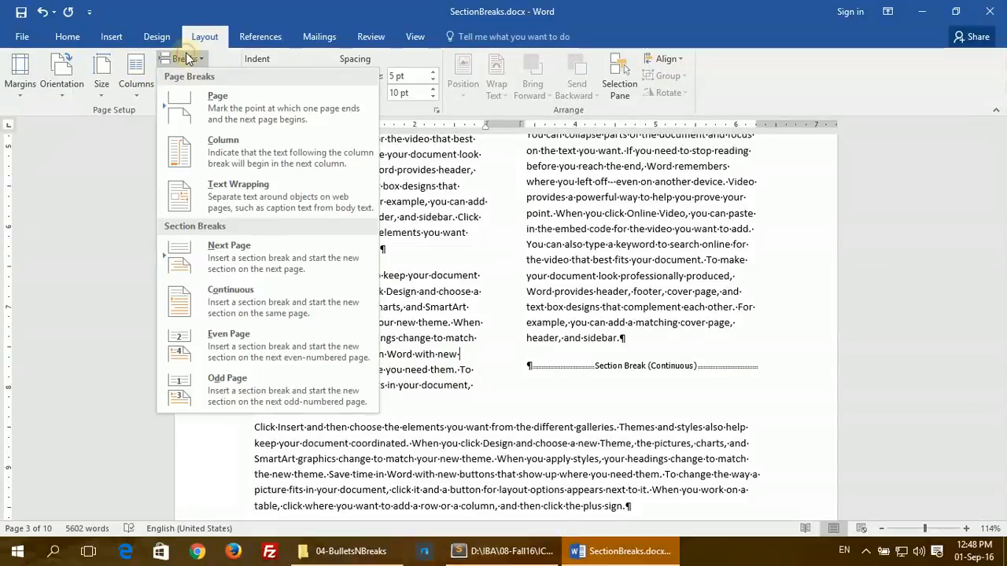
left_click(243, 158)
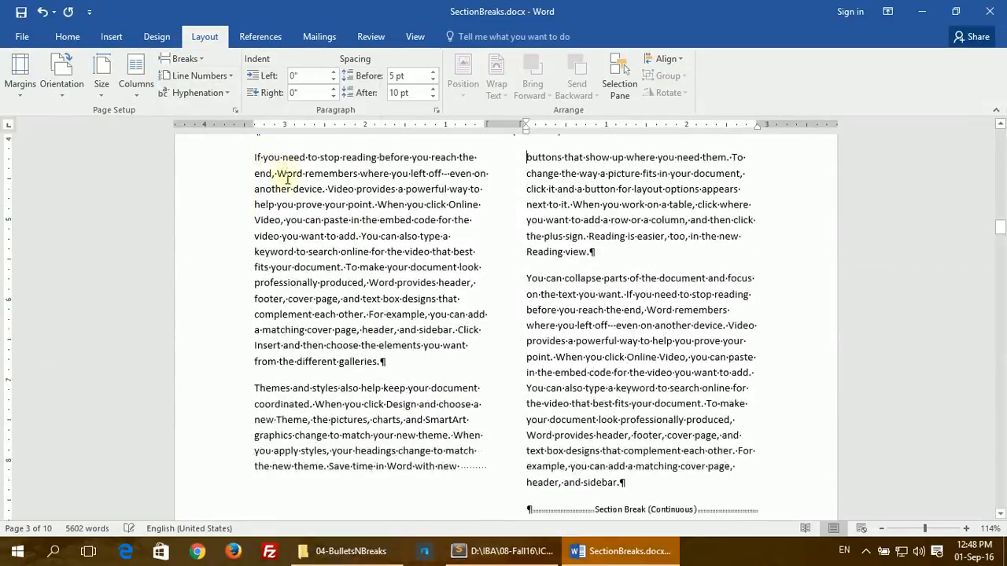
scroll(457, 330, "up", 1)
left_click(459, 425)
key("Return")
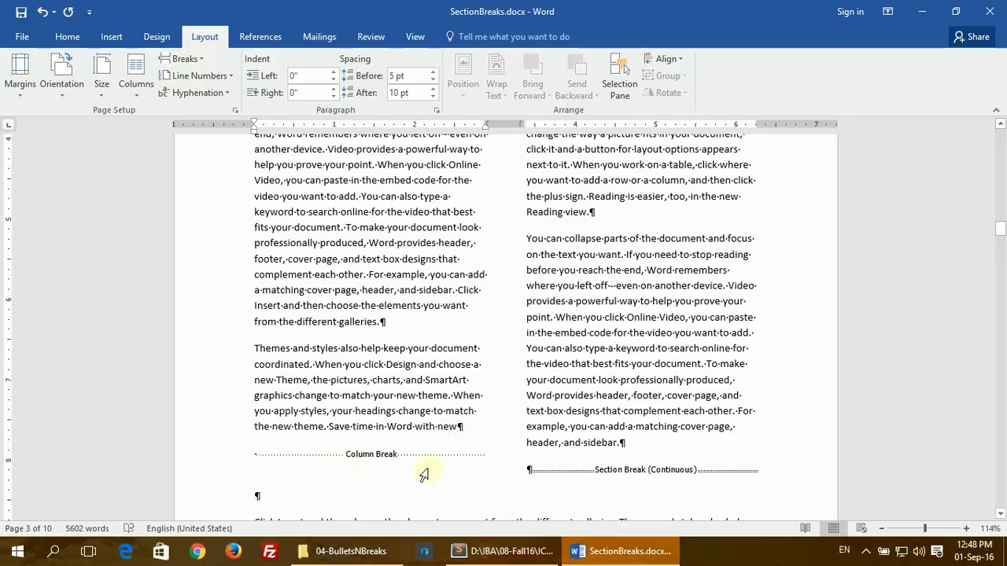
Review the two-column section, its column and section breaks, and the available break types.
scroll(423, 474, "up", 2)
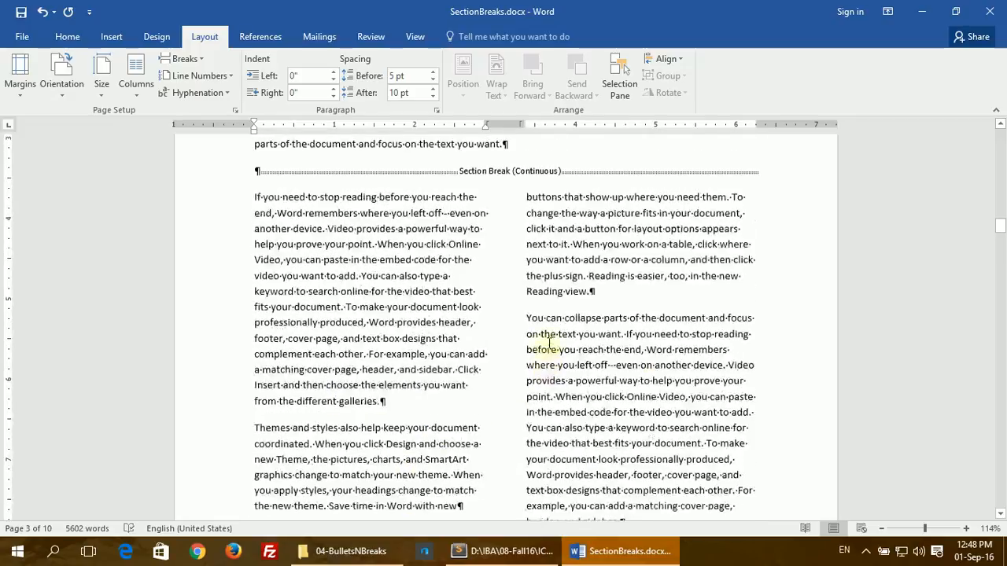
scroll(533, 193, "down", 4)
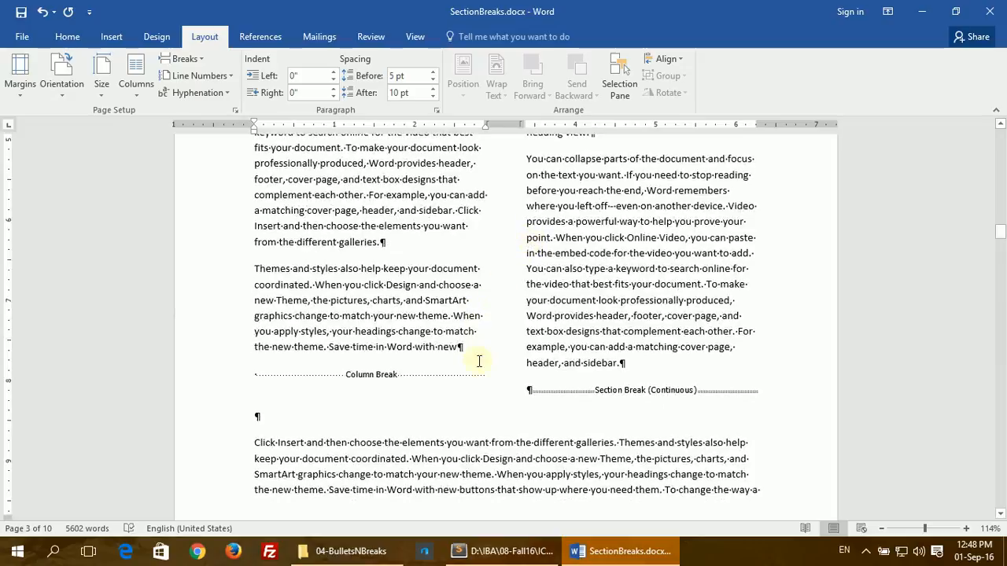
scroll(479, 361, "up", 4)
scroll(480, 361, "down", 6)
scroll(481, 361, "down", 12)
scroll(481, 360, "up", 10)
scroll(481, 360, "up", 1)
scroll(481, 360, "down", 11)
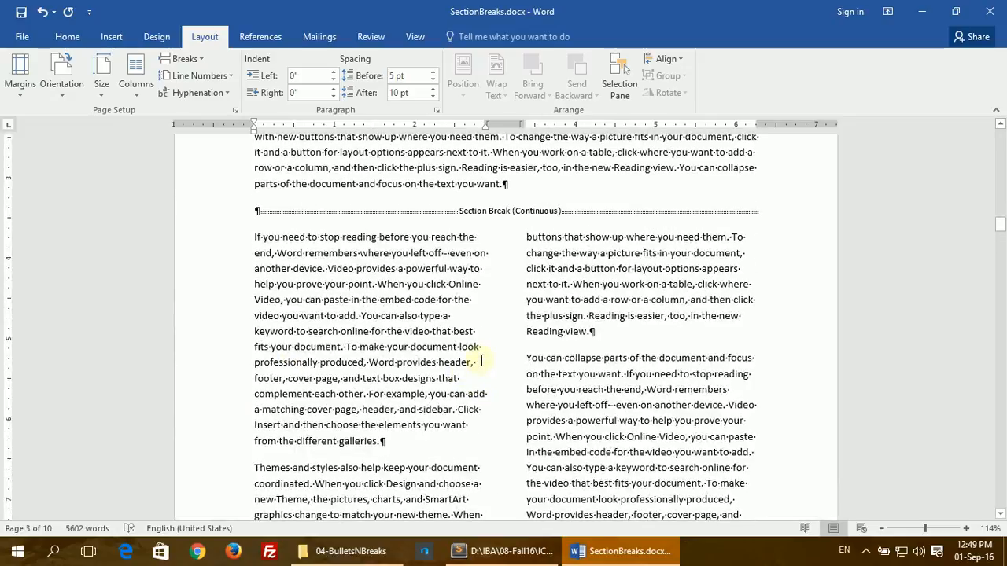
scroll(482, 361, "up", 8)
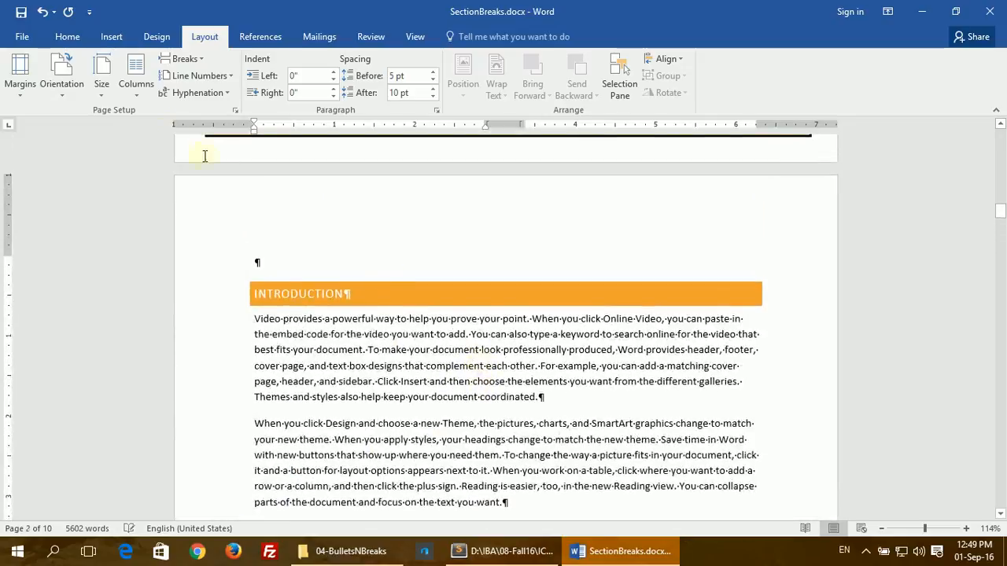
left_click(182, 59)
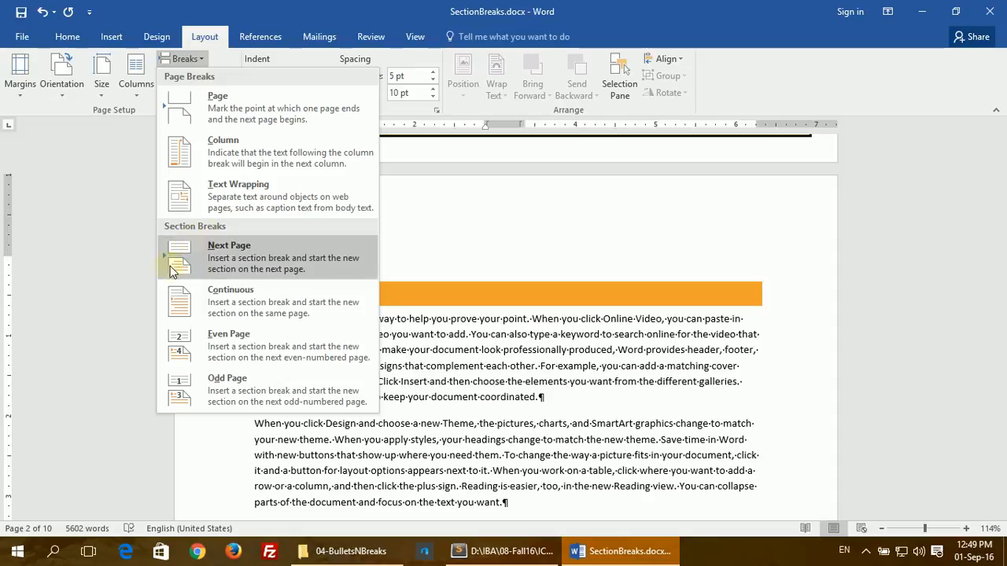
left_click(608, 399)
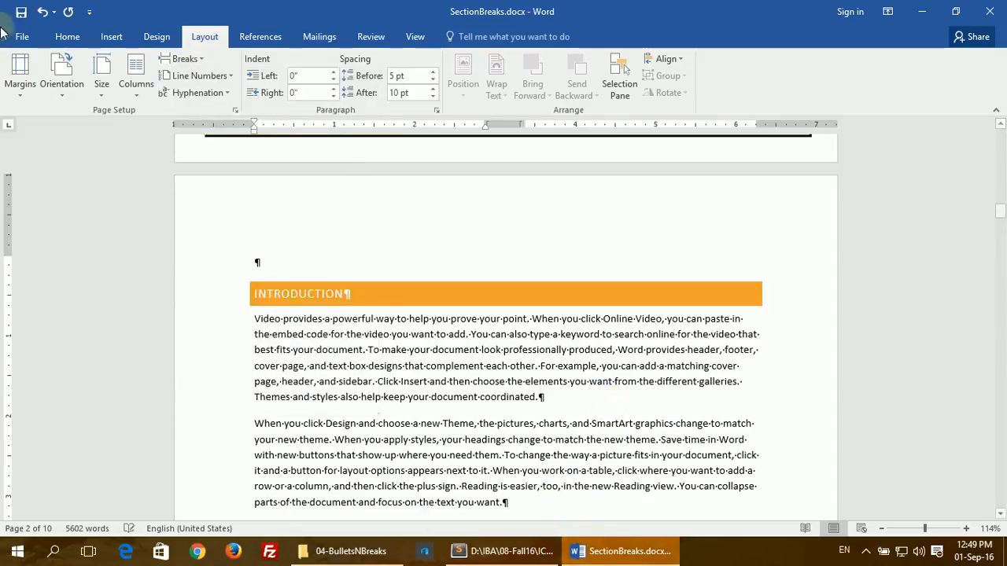